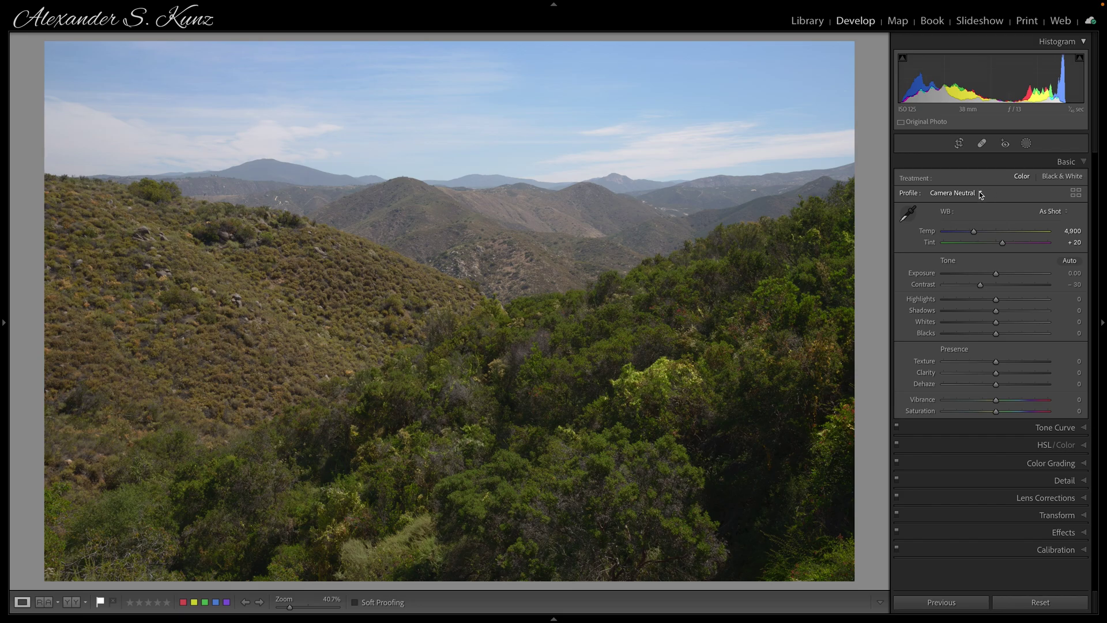
- Compare the photo's color rendering by switching the profile to Adobe Color and returning it to Camera Neutral
left_click(981, 193)
left_click(959, 141)
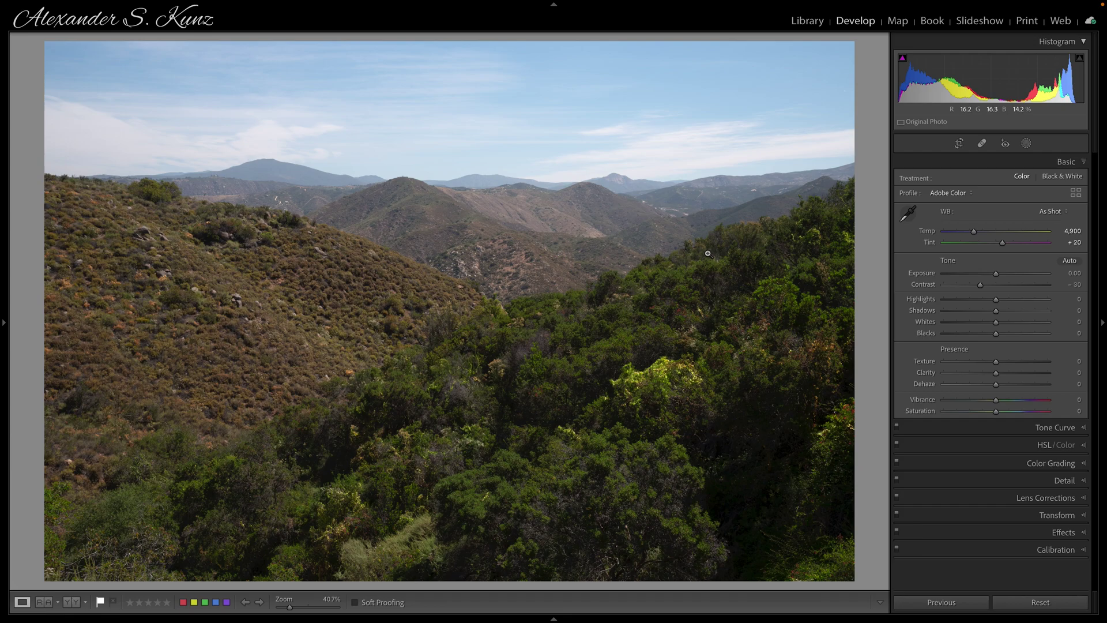
left_click(956, 195)
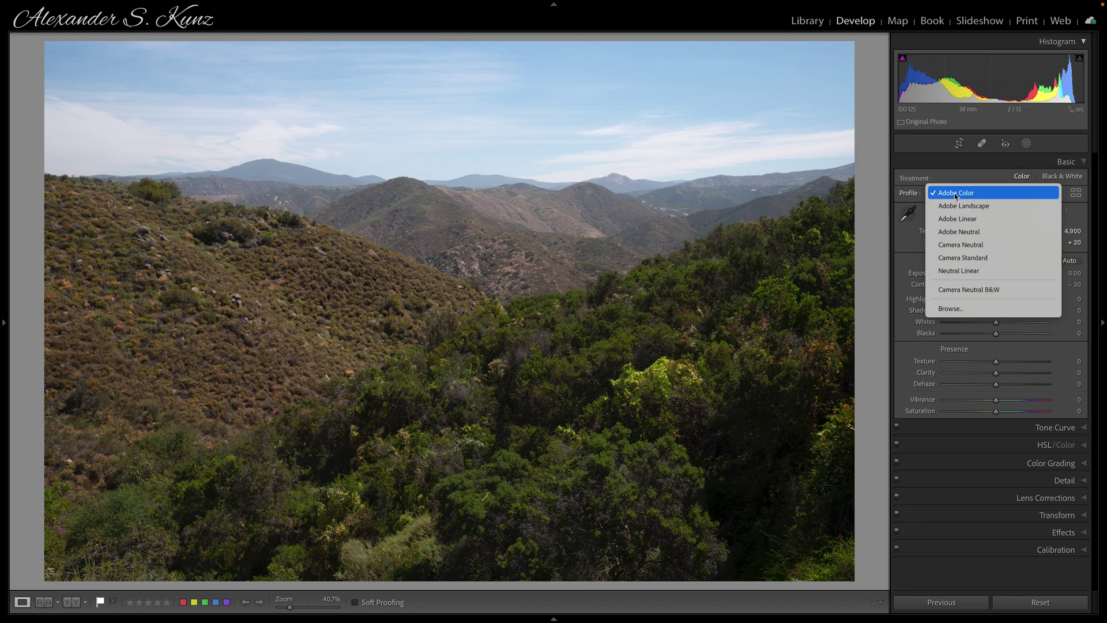
left_click(972, 246)
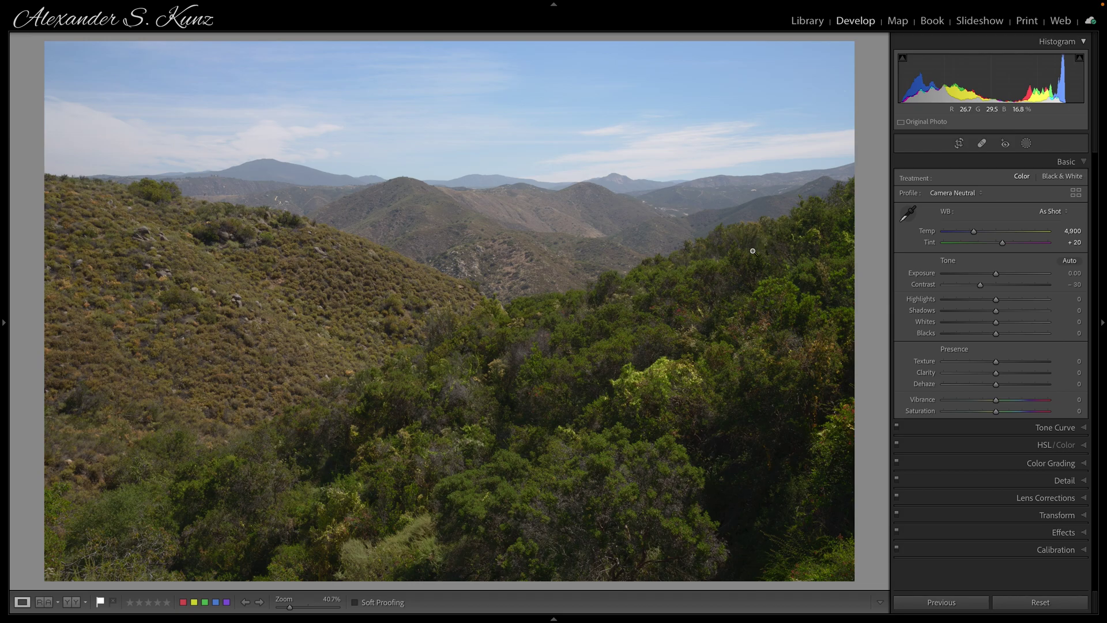
- Set a custom white balance with a Temp of 5050 and a Tint of +8
left_click(1073, 231)
type("5050")
key("Return")
left_click(1073, 242)
type("8")
key("Return")
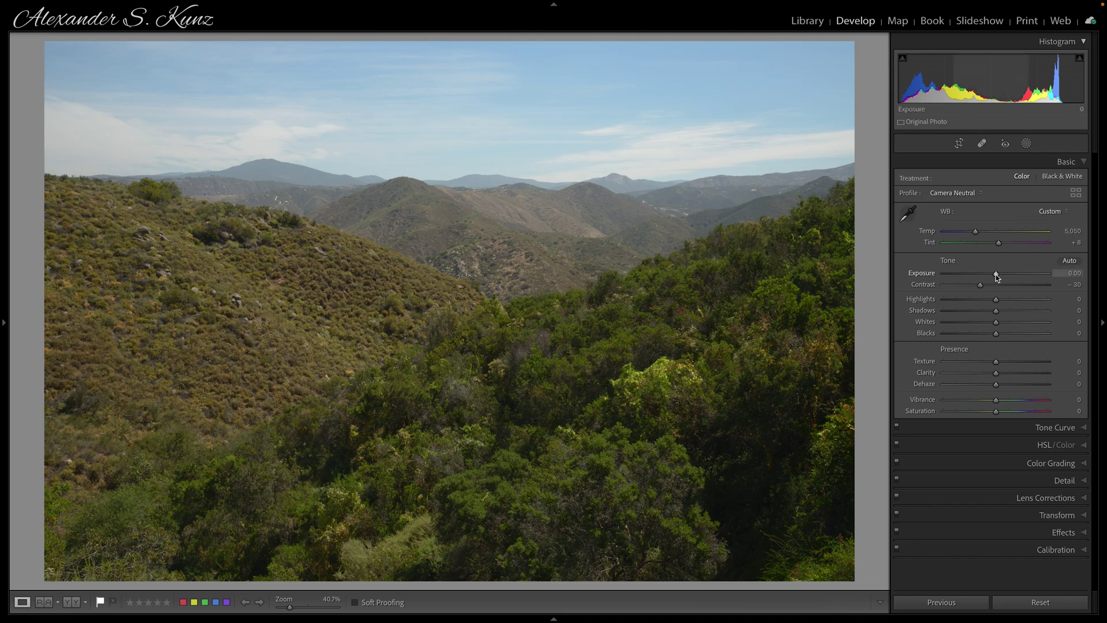
- Brighten the photo by raising Exposure to +0.60 and Shadows to +58
left_click_drag(996, 275, 1002, 277)
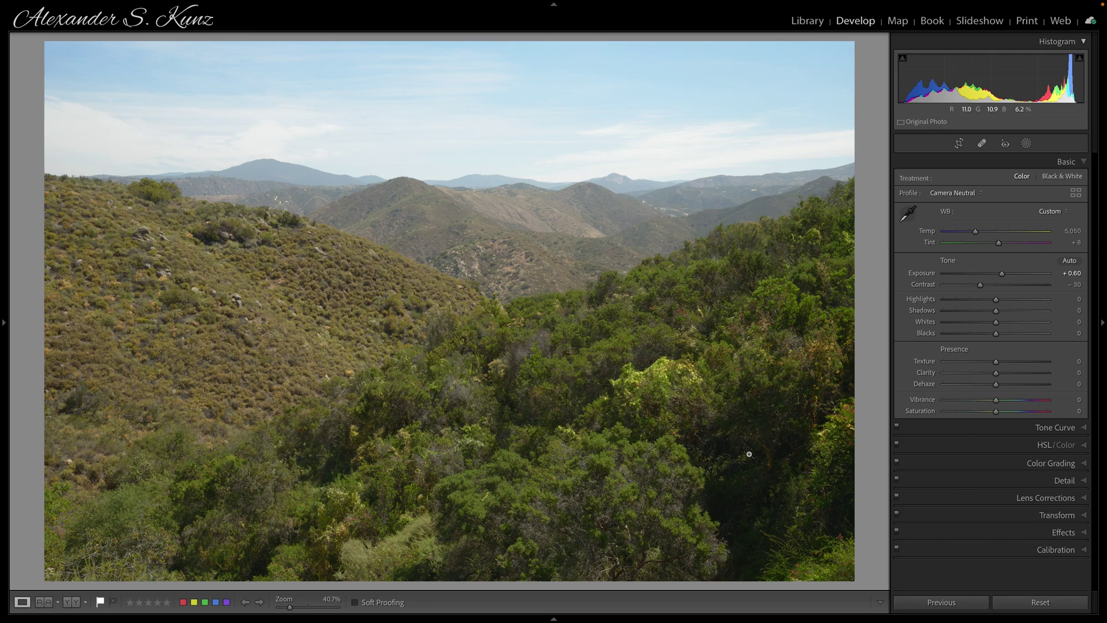
left_click_drag(997, 312, 1022, 311)
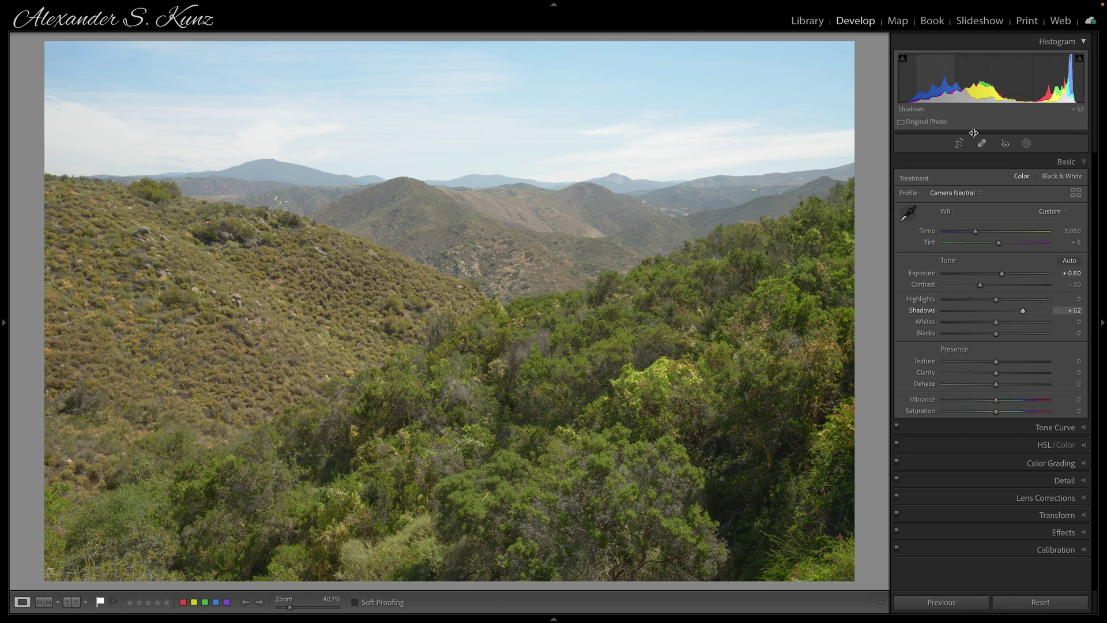
left_click_drag(1023, 311, 1027, 313)
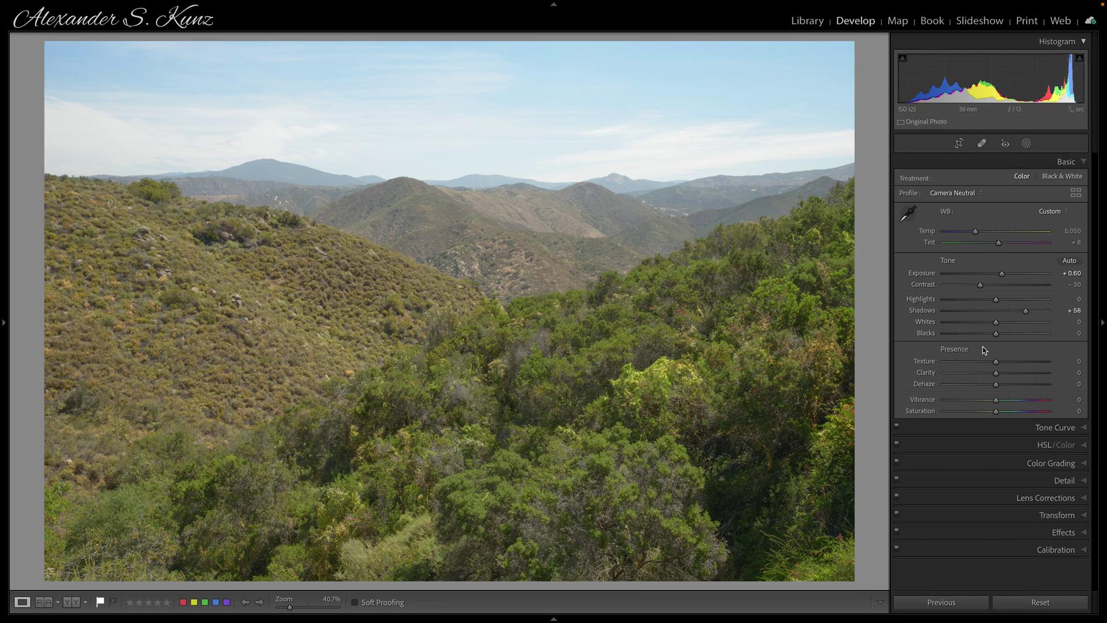
- Enable the lens profile corrections and set the Distortion amount to 0
left_click(1012, 499)
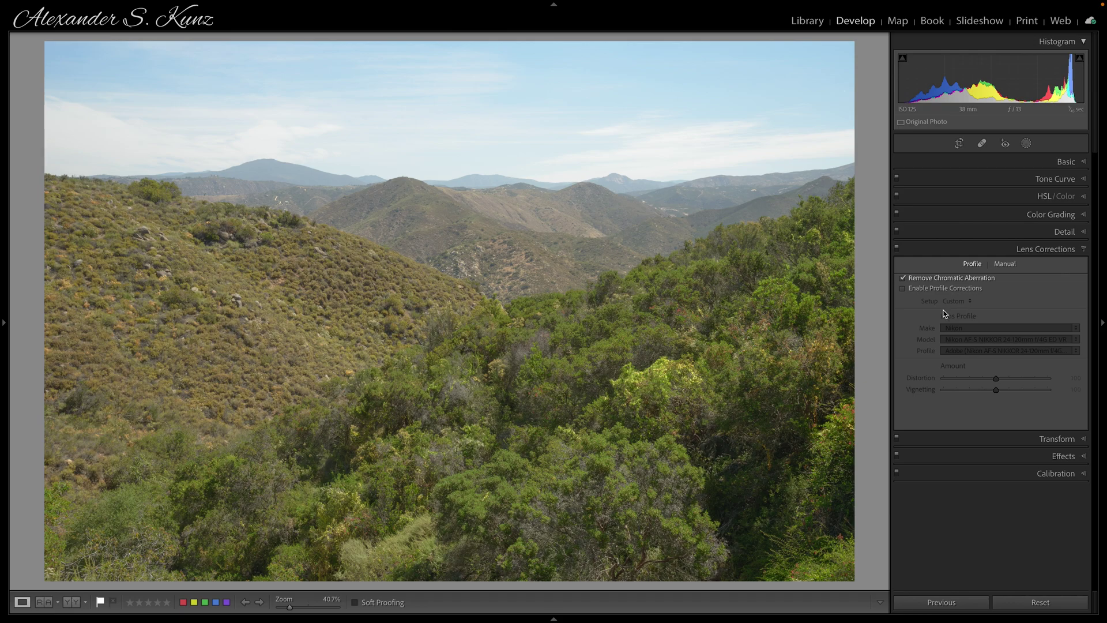
left_click(924, 290)
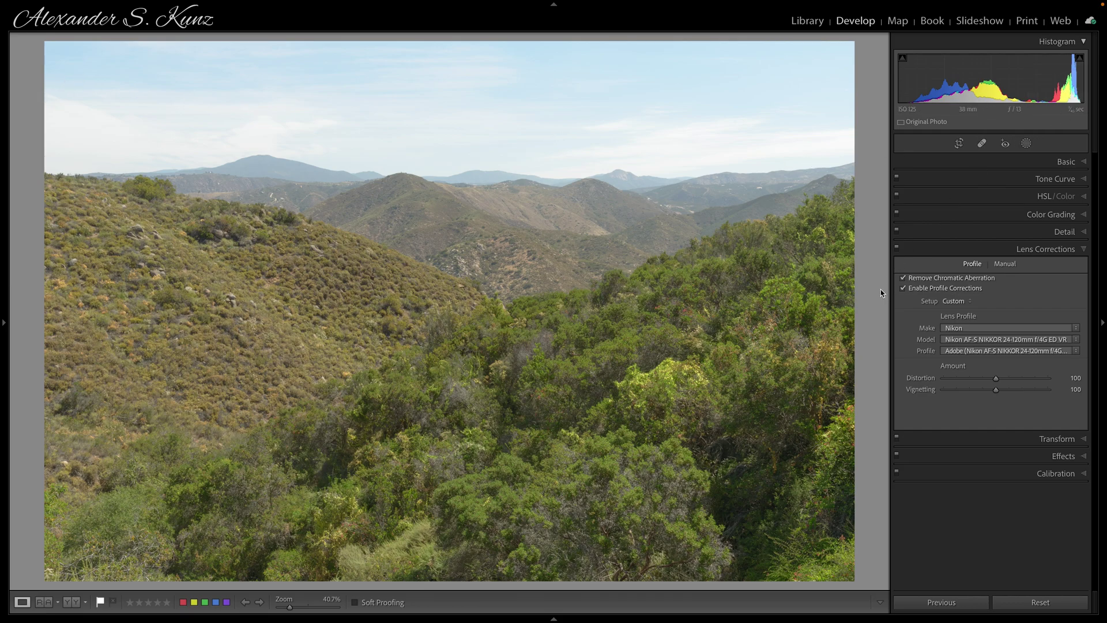
left_click(903, 289)
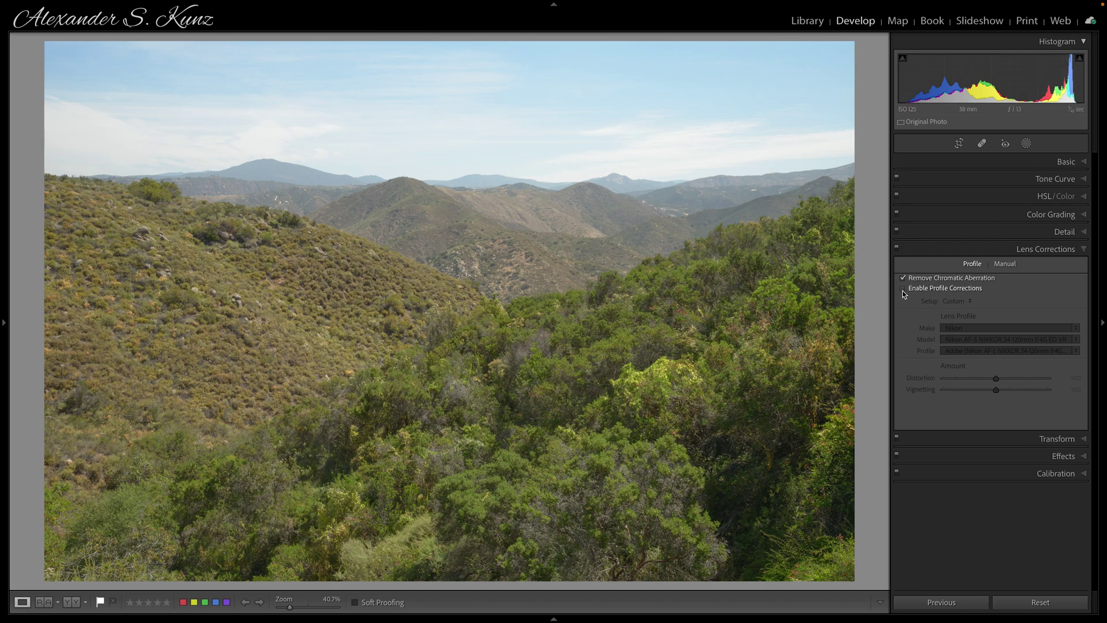
left_click(903, 289)
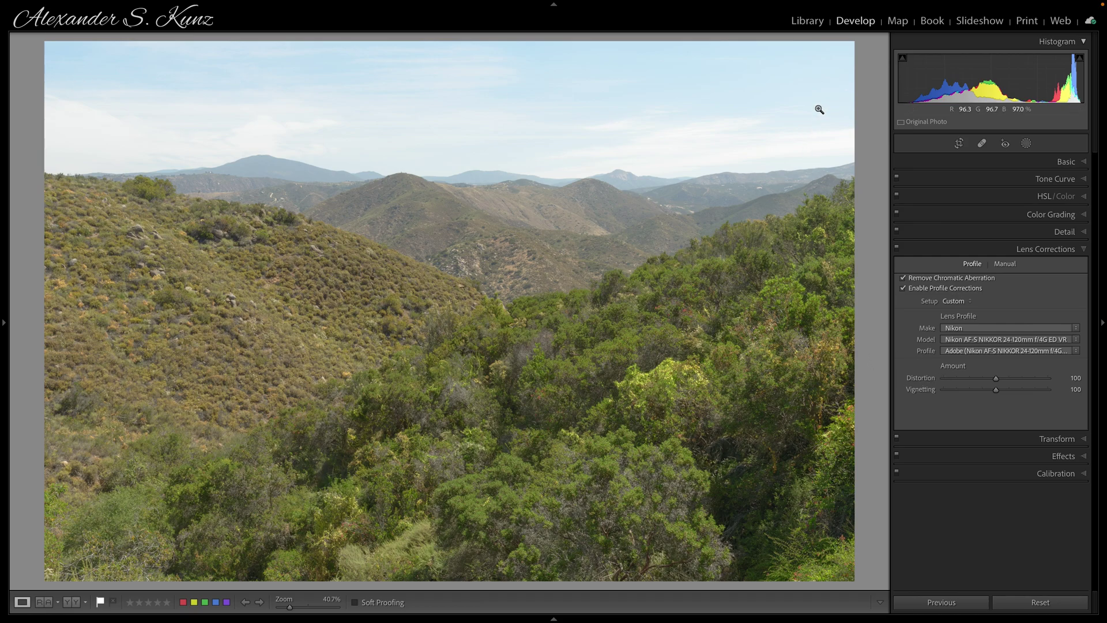
left_click_drag(996, 379, 916, 379)
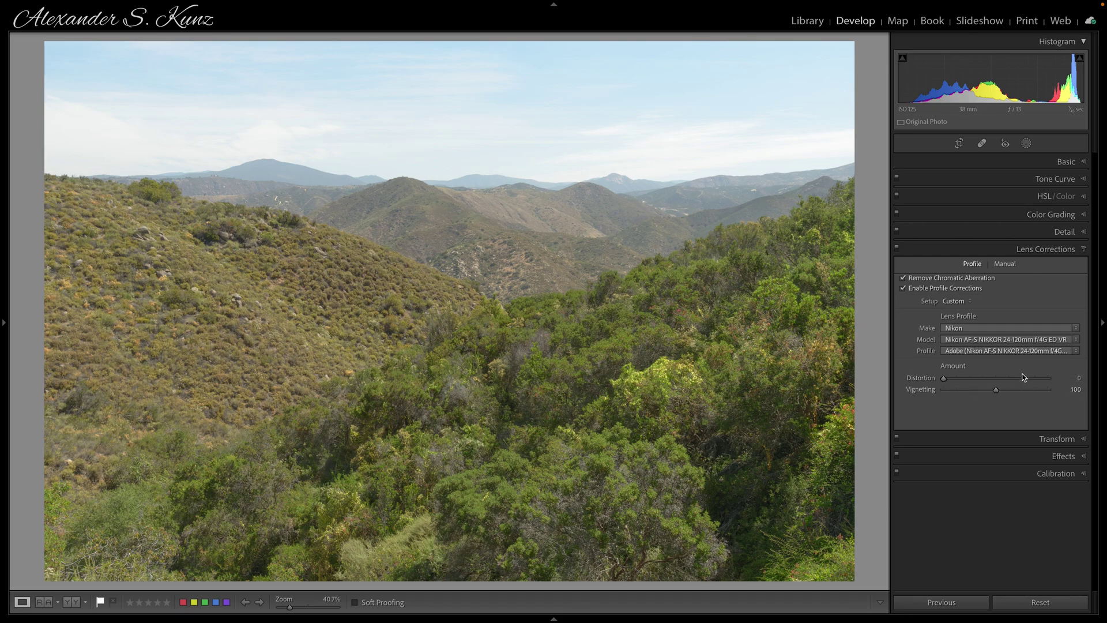
- Raise the overall Contrast to +22 and lower Highlights to -50
left_click(1057, 162)
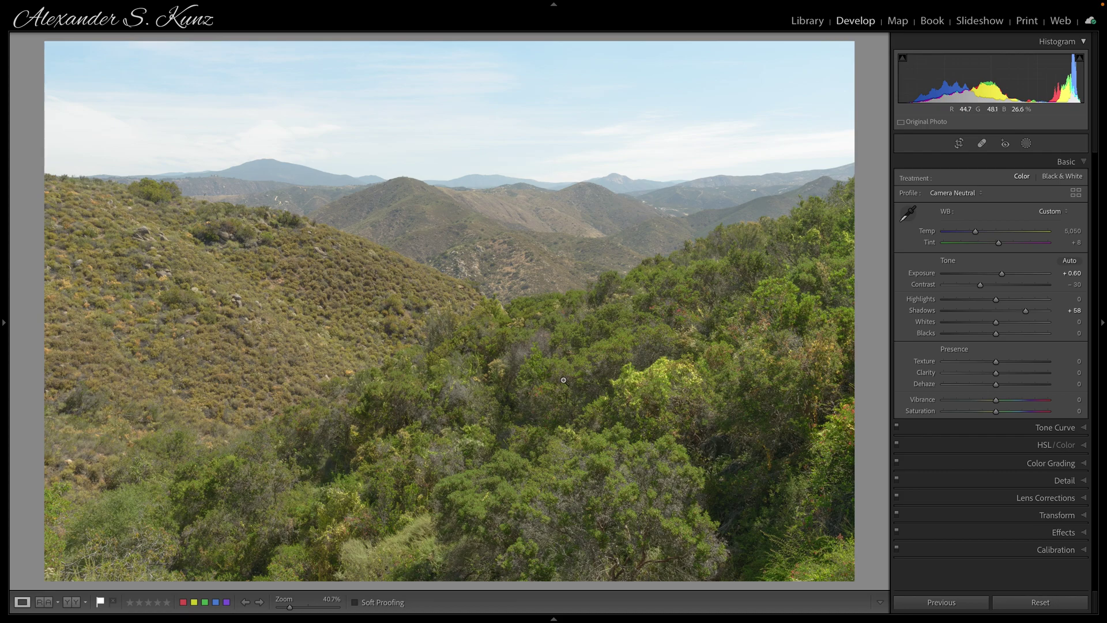
left_click_drag(982, 286, 1011, 285)
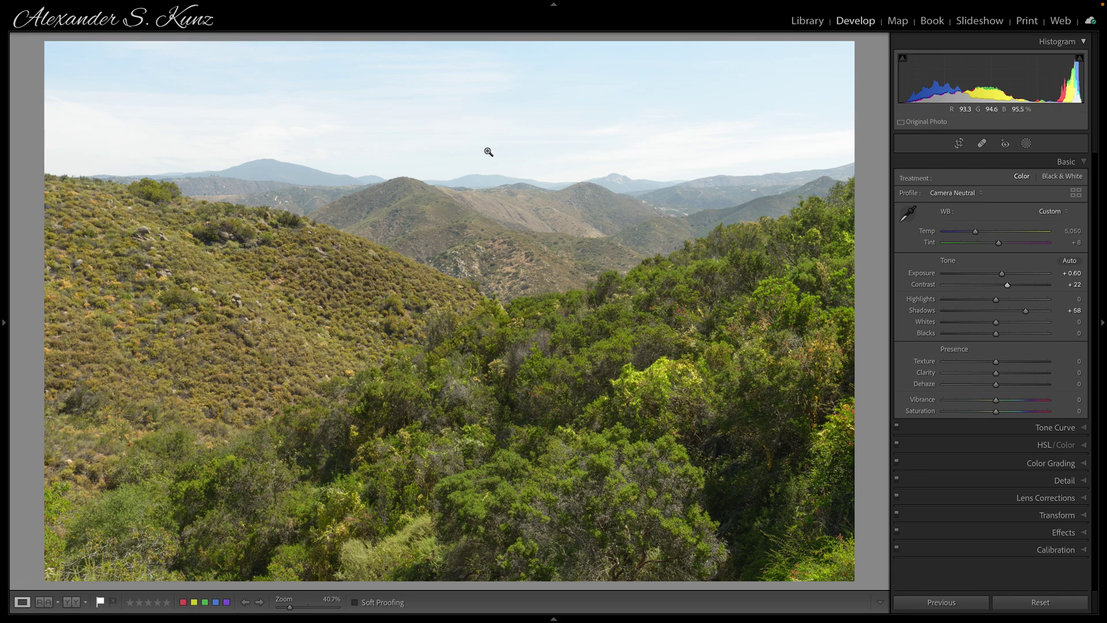
left_click_drag(996, 299, 918, 299)
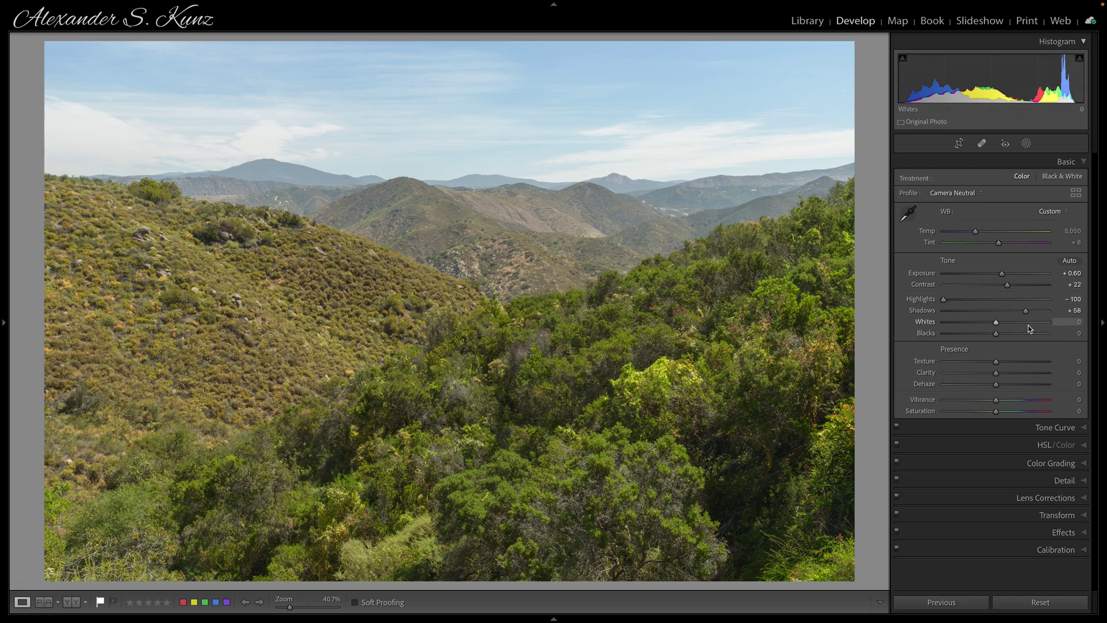
left_click_drag(944, 301, 969, 300)
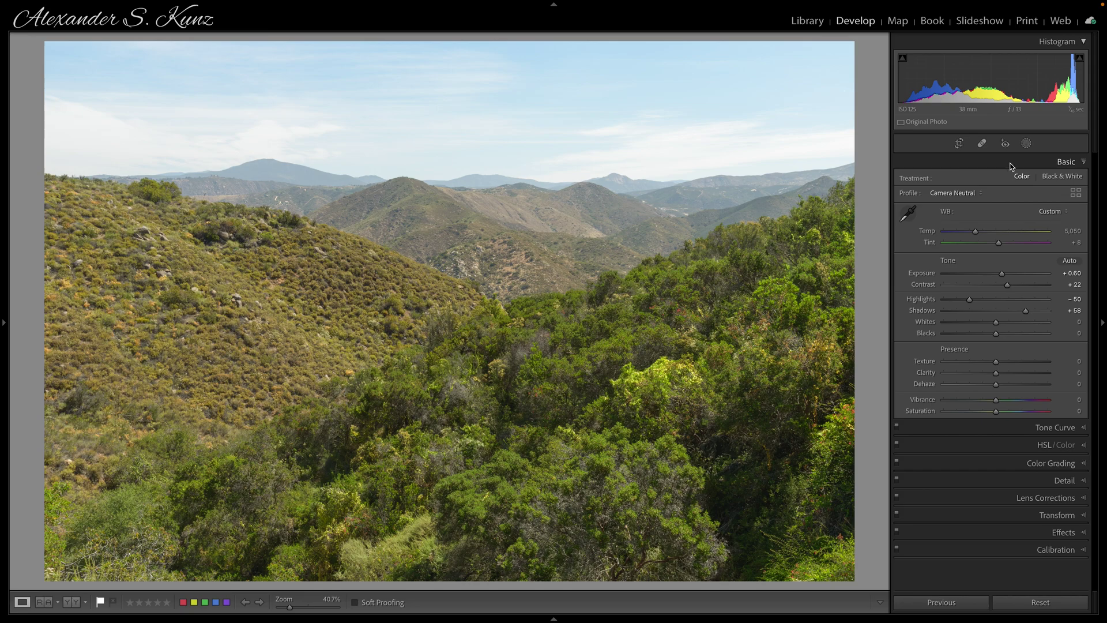
- Create a Select Sky mask, reset its Texture and Clarity, and apply the Burn (Darken) effect preset
left_click(1026, 145)
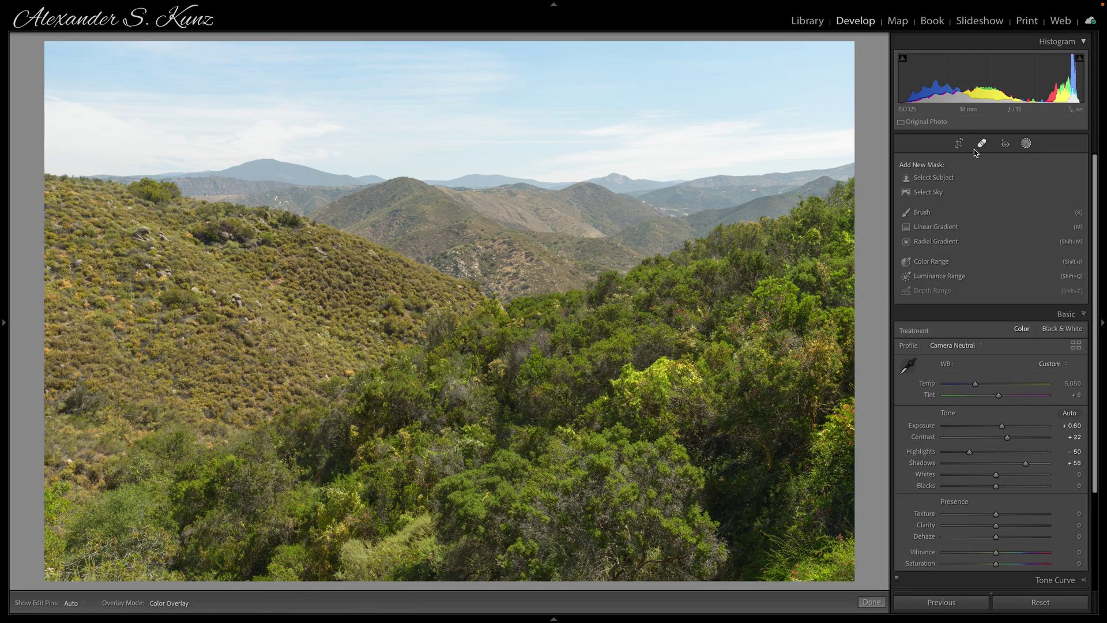
left_click(938, 197)
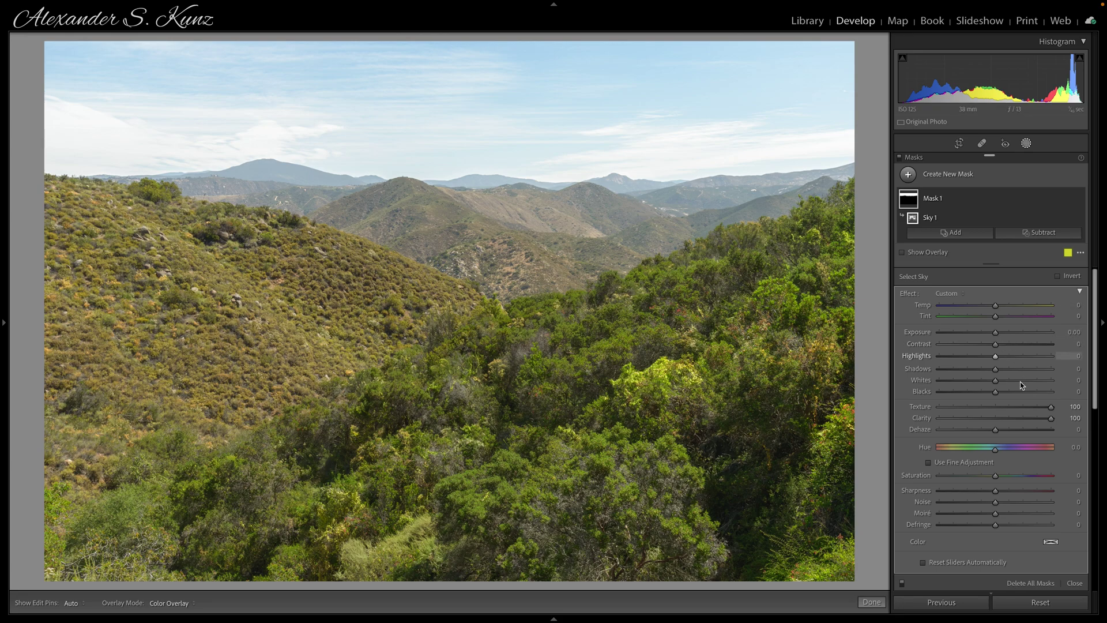
double_click(1051, 407)
double_click(1051, 418)
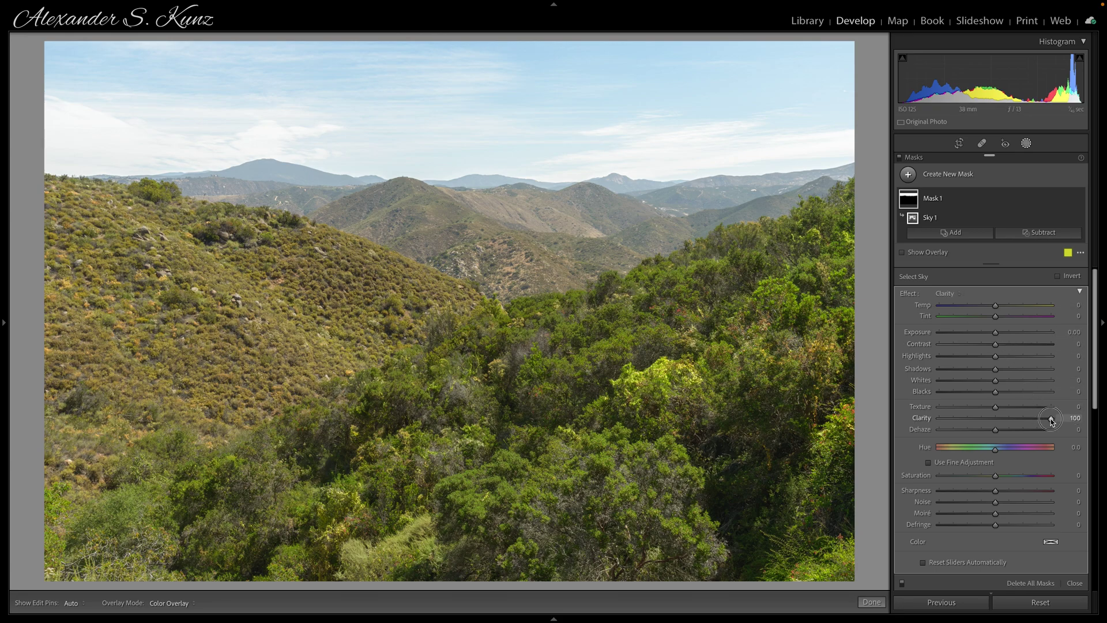
left_click(930, 295)
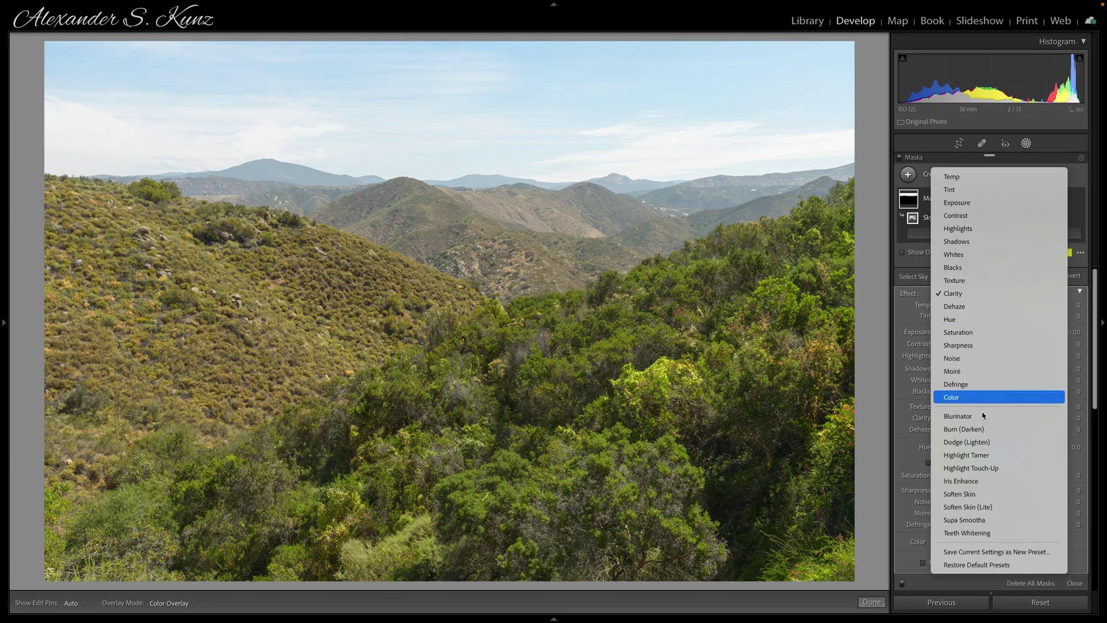
left_click(969, 430)
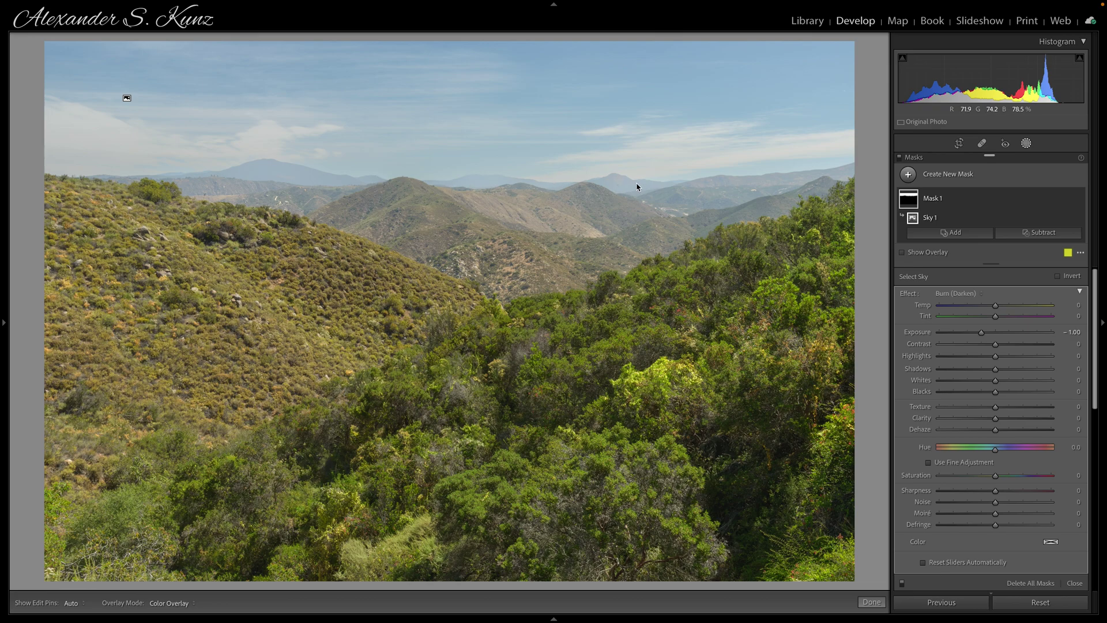
- Change the color of the sky mask's overlay to red
left_click(619, 183)
left_click(621, 181)
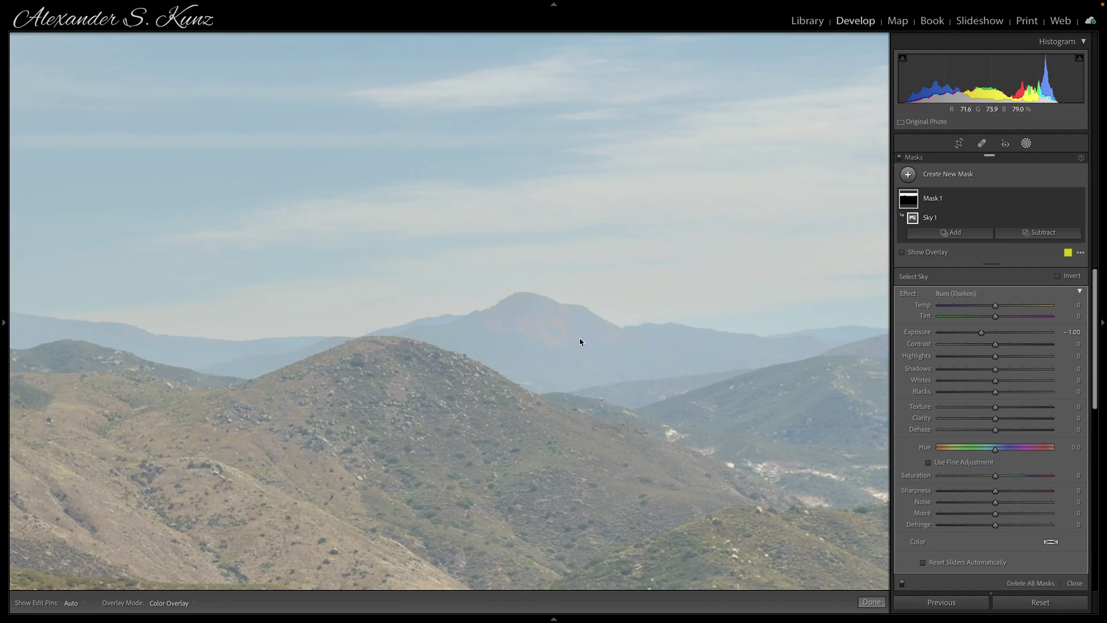
left_click(543, 311)
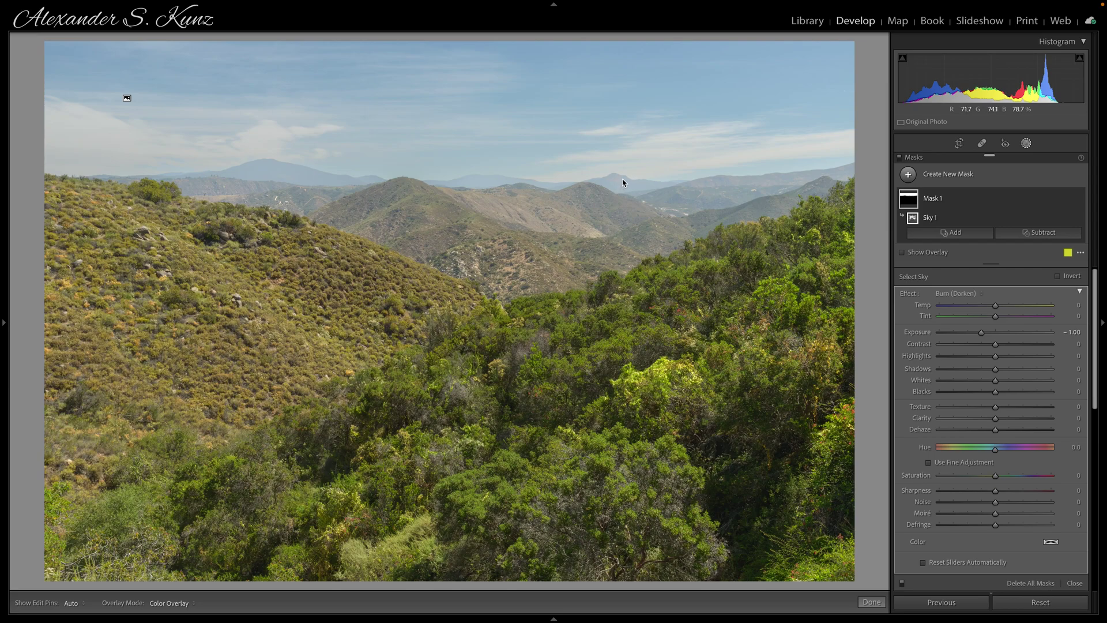
mouse_move(913, 204)
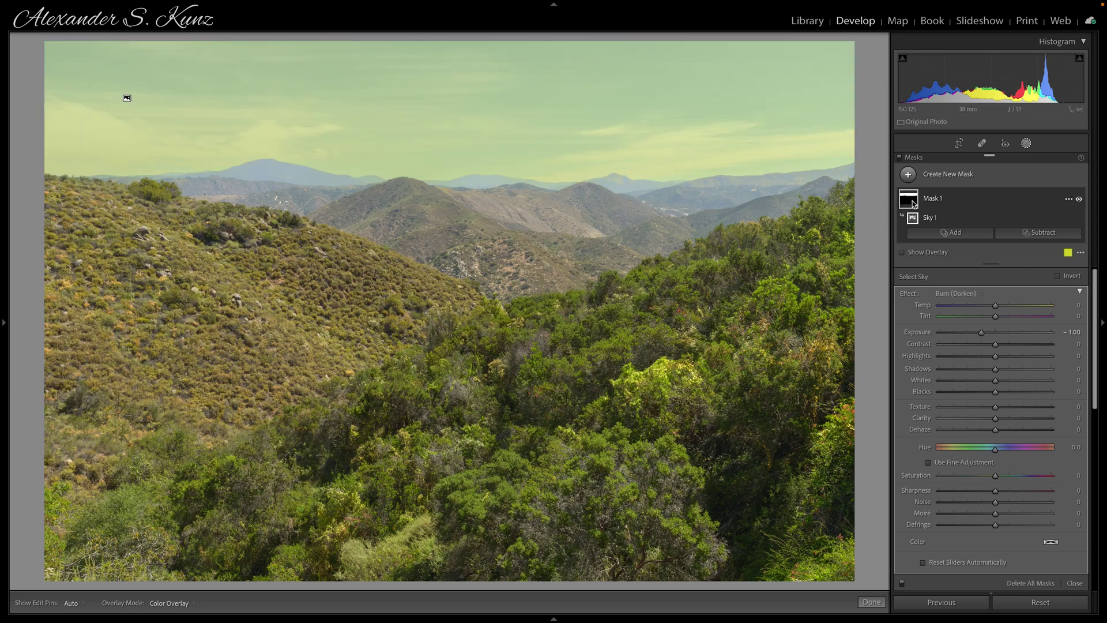
left_click(1068, 252)
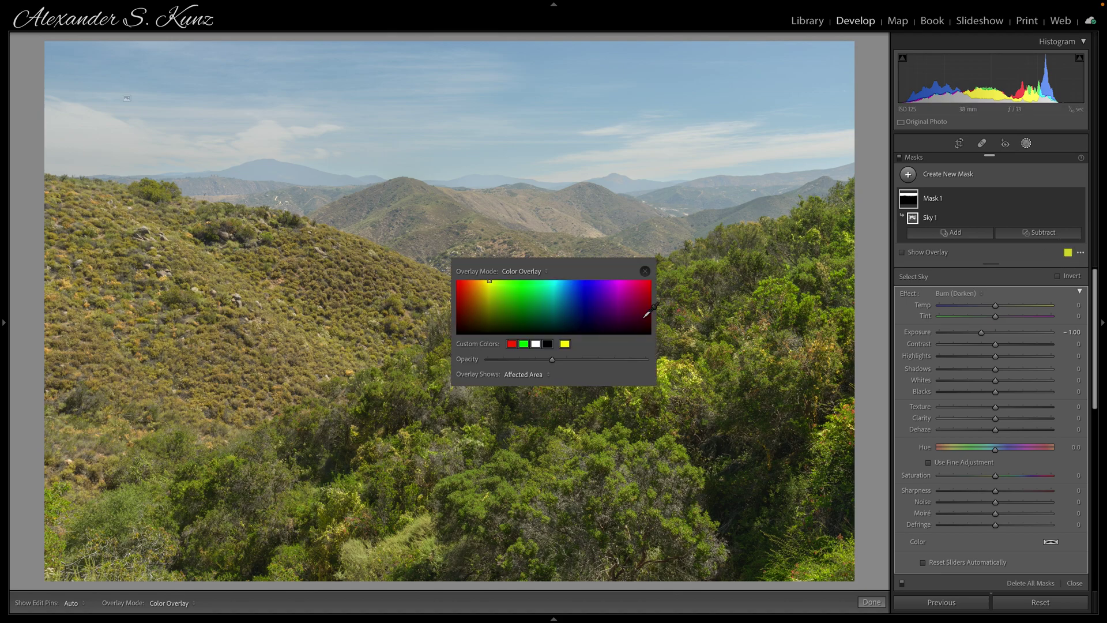
left_click(515, 344)
left_click(644, 271)
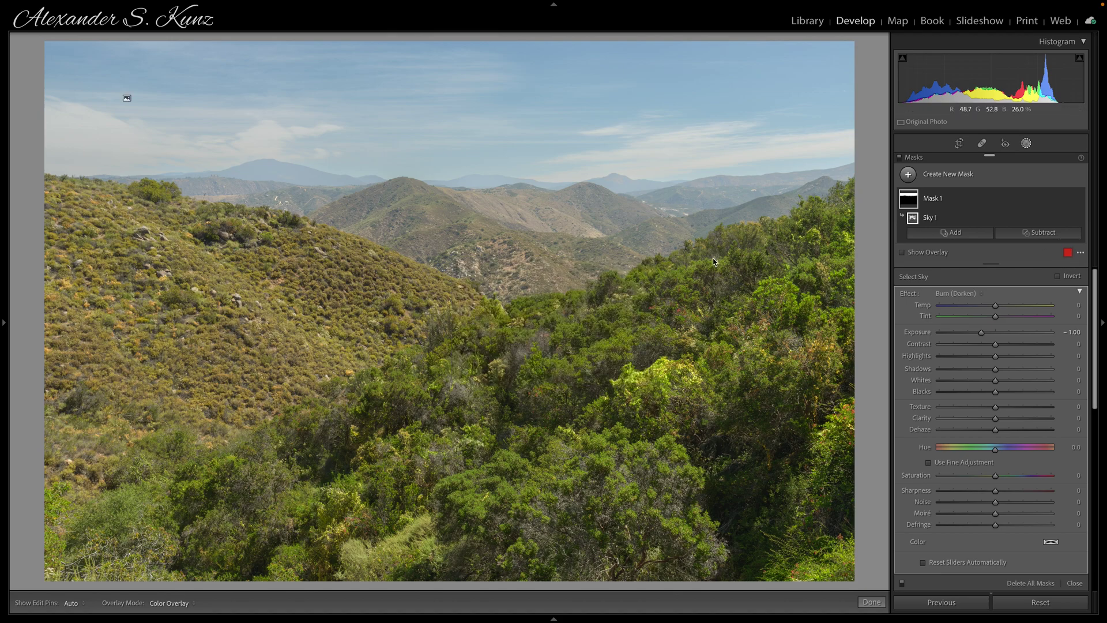
- Show the sky mask's overlay, examine its edge around the distant mountain peak, and hide the overlay again
mouse_move(914, 201)
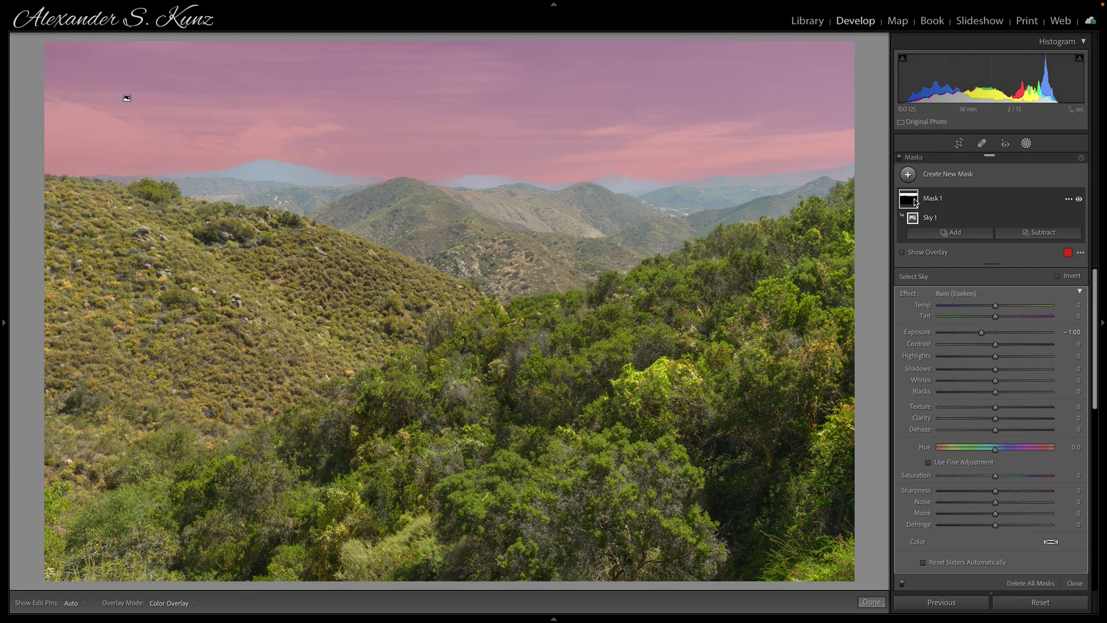
key("o")
left_click(606, 185)
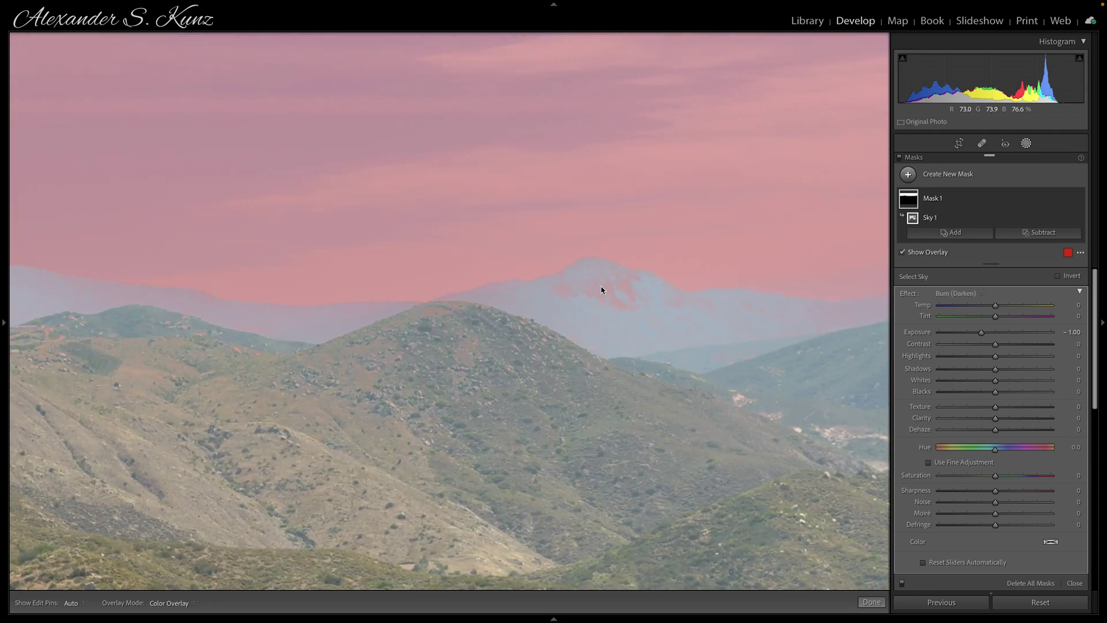
left_click(615, 291)
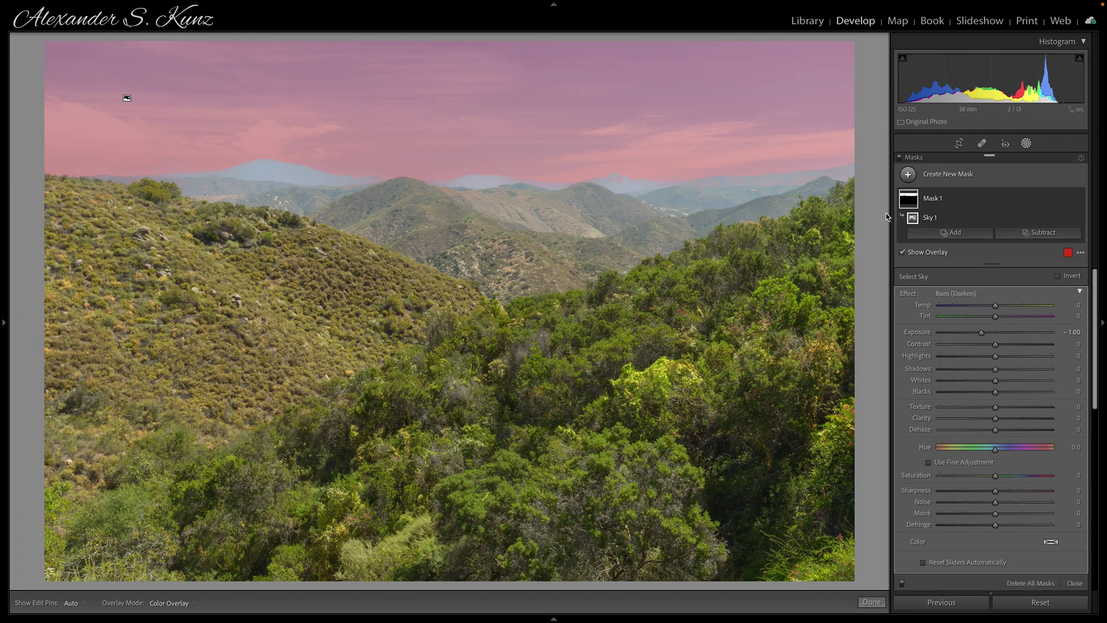
left_click(910, 255)
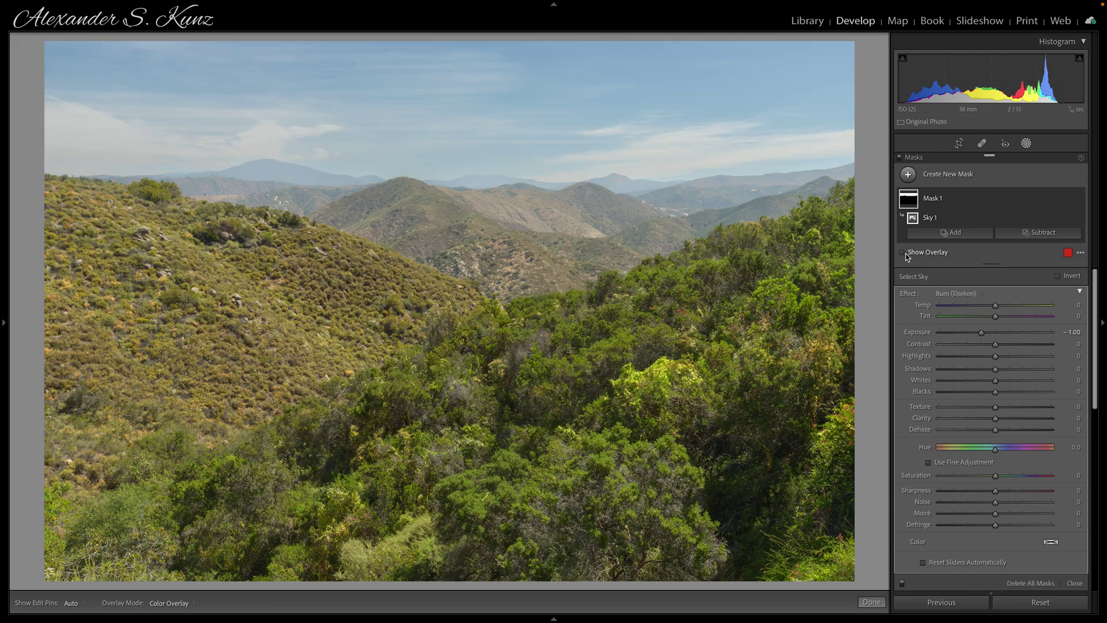
- Reset the sky mask's Exposure to 0 and delete the mask
mouse_move(981, 332)
left_mouse_down()
mouse_move(944, 340)
mouse_move(984, 340)
left_mouse_up()
double_click(983, 335)
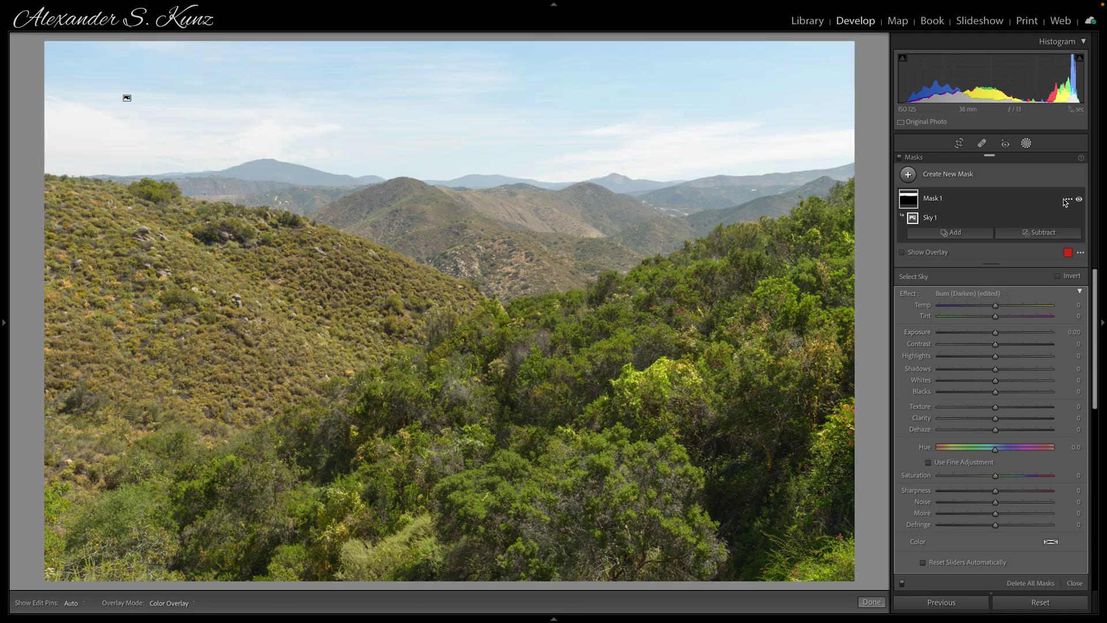
left_click(1065, 202)
left_click(1028, 264)
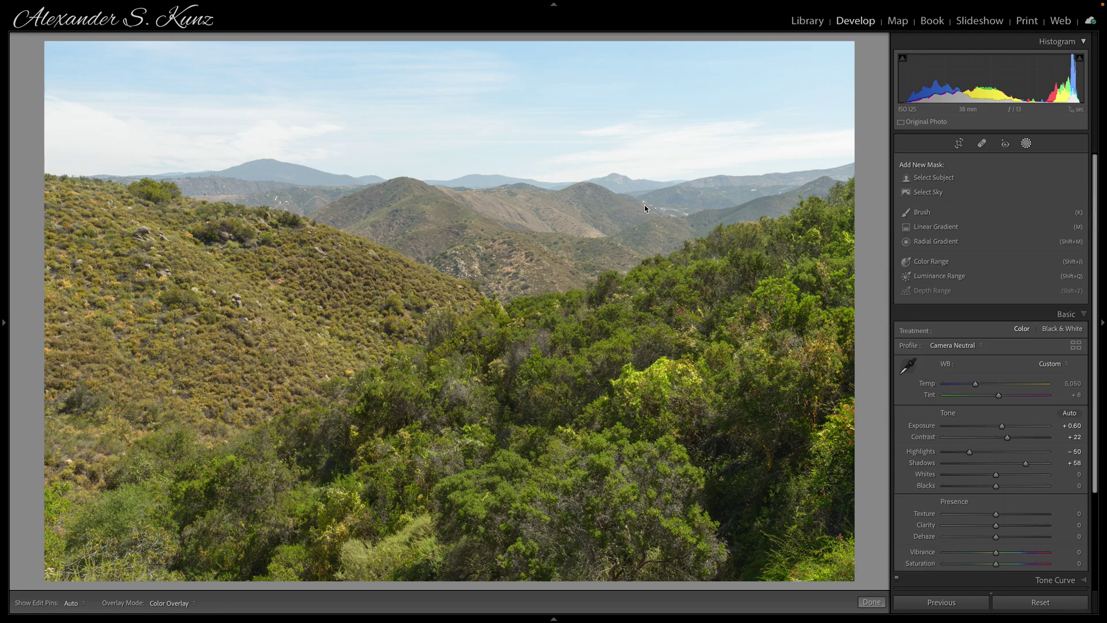
- Add a Linear Gradient mask with the Burn (Darken) preset, fading from the sky just above the horizon down into the hills
left_click(945, 228)
left_click(946, 279)
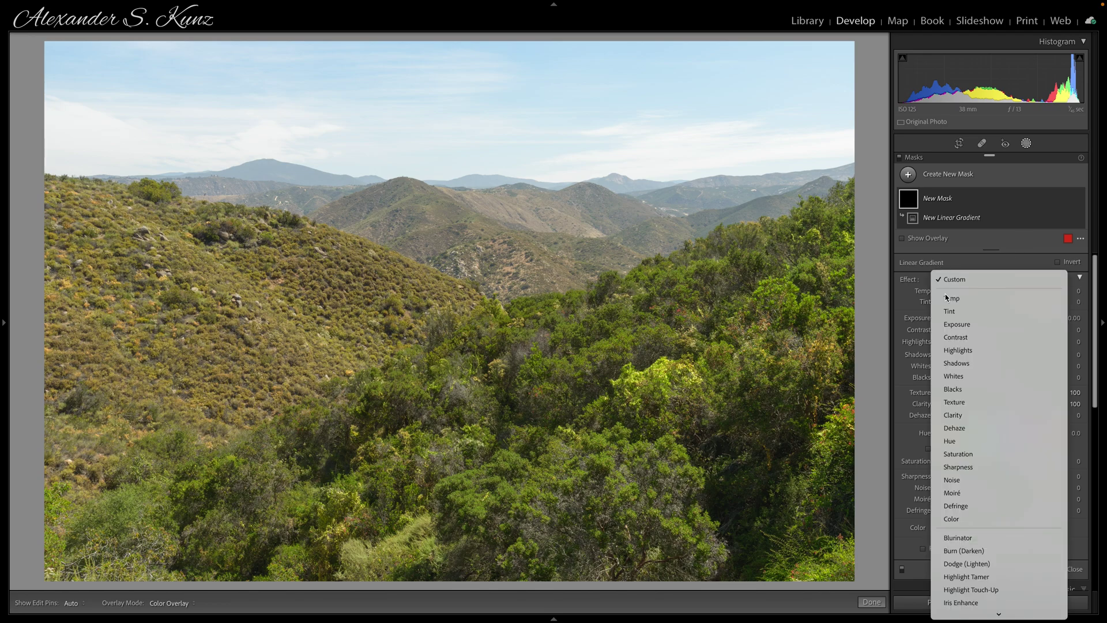
left_click(973, 550)
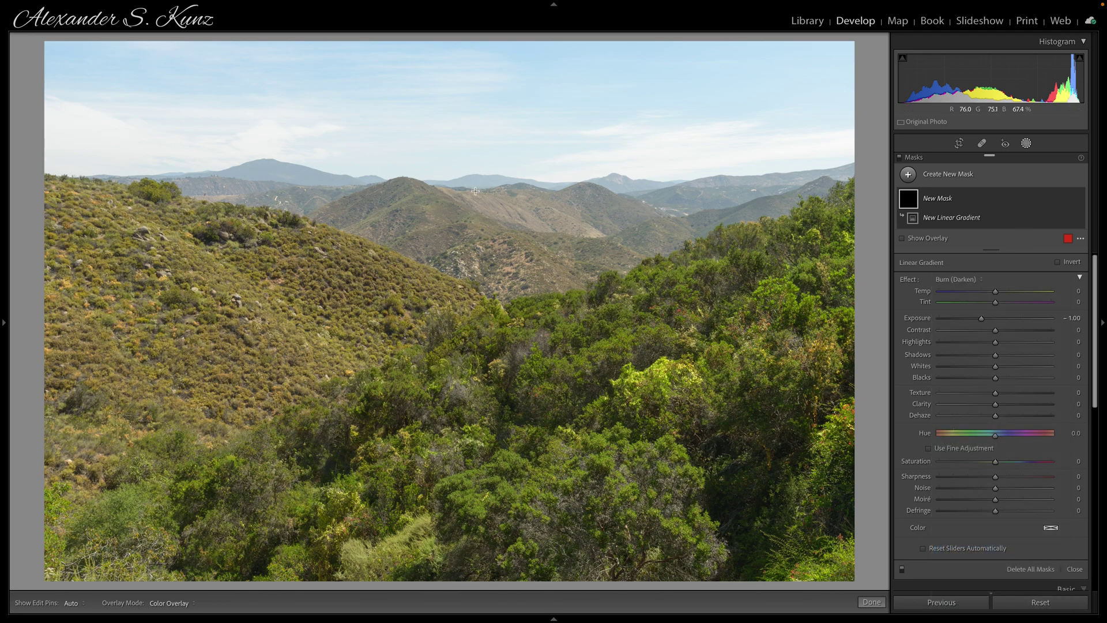
left_click_drag(470, 150, 472, 275)
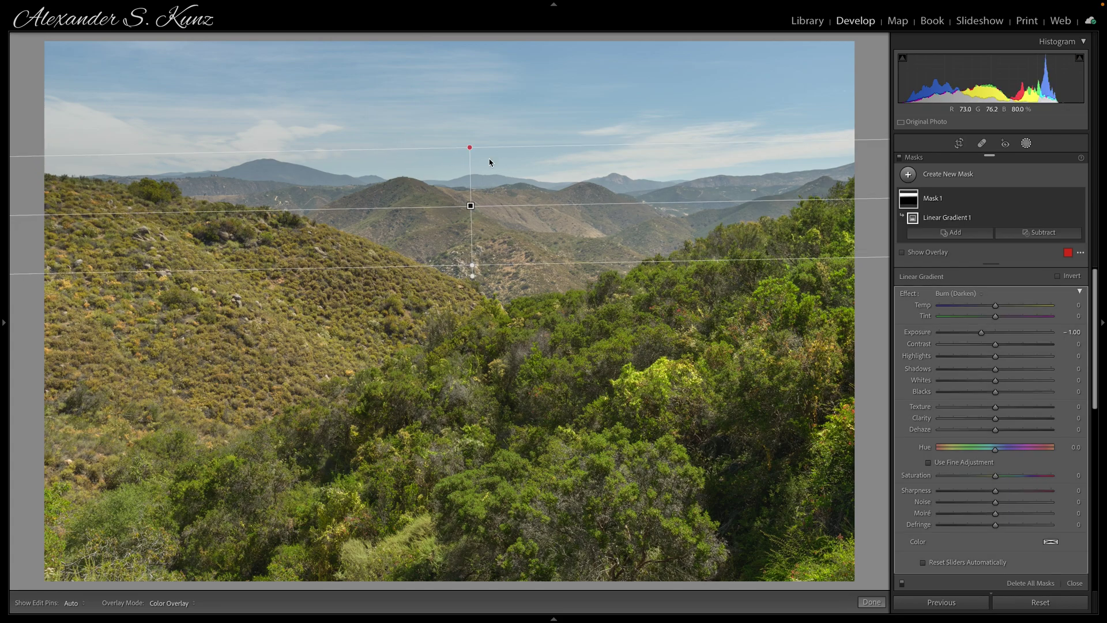
- Widen the linear gradient's fade upward into the sky, reposition its center near the hills, and tilt it slightly clockwise
left_click_drag(470, 147, 469, 122)
left_click_drag(709, 192, 708, 195)
left_click_drag(470, 194, 468, 200)
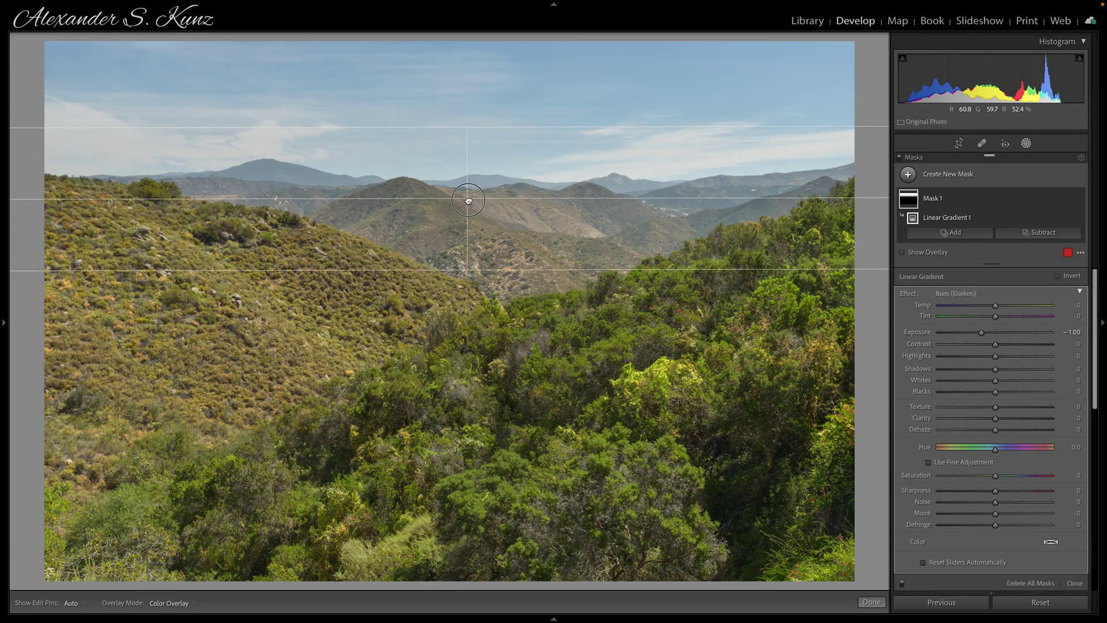
left_click_drag(676, 199, 678, 206)
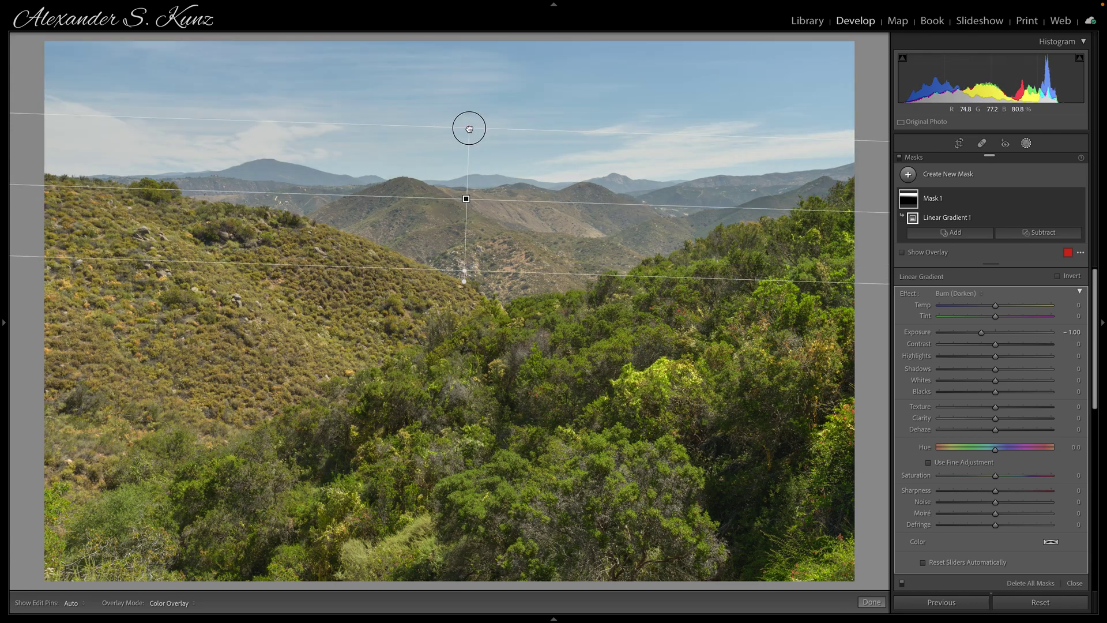
- Set the linear gradient's Exposure to -1.06, Contrast to 27 and Temp to -5, and finish masking
left_click_drag(982, 333, 980, 334)
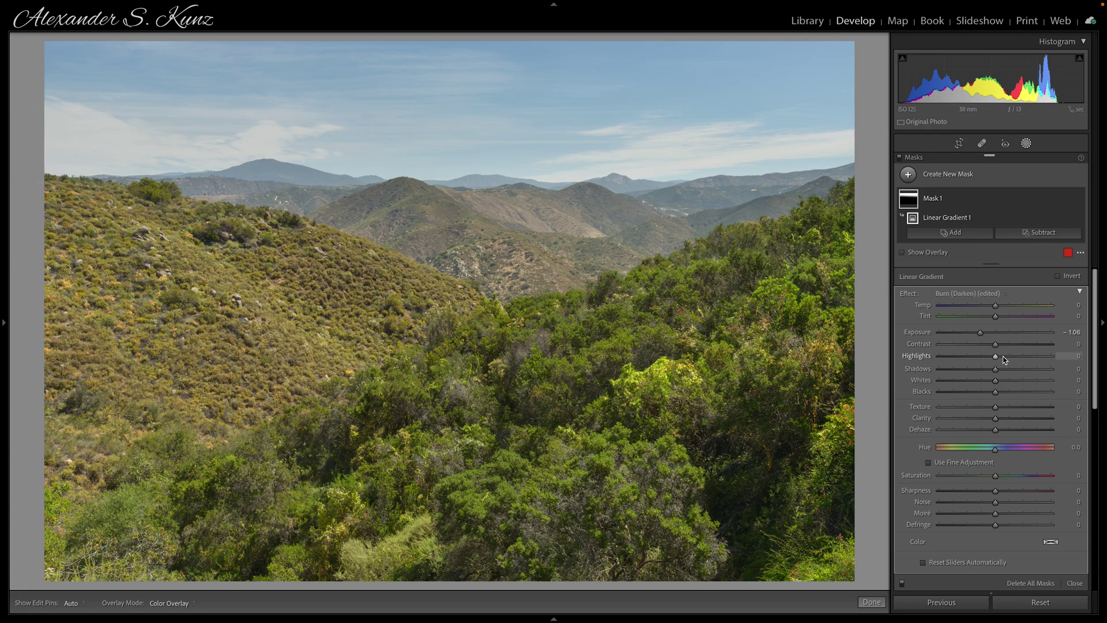
left_click_drag(995, 345, 1012, 345)
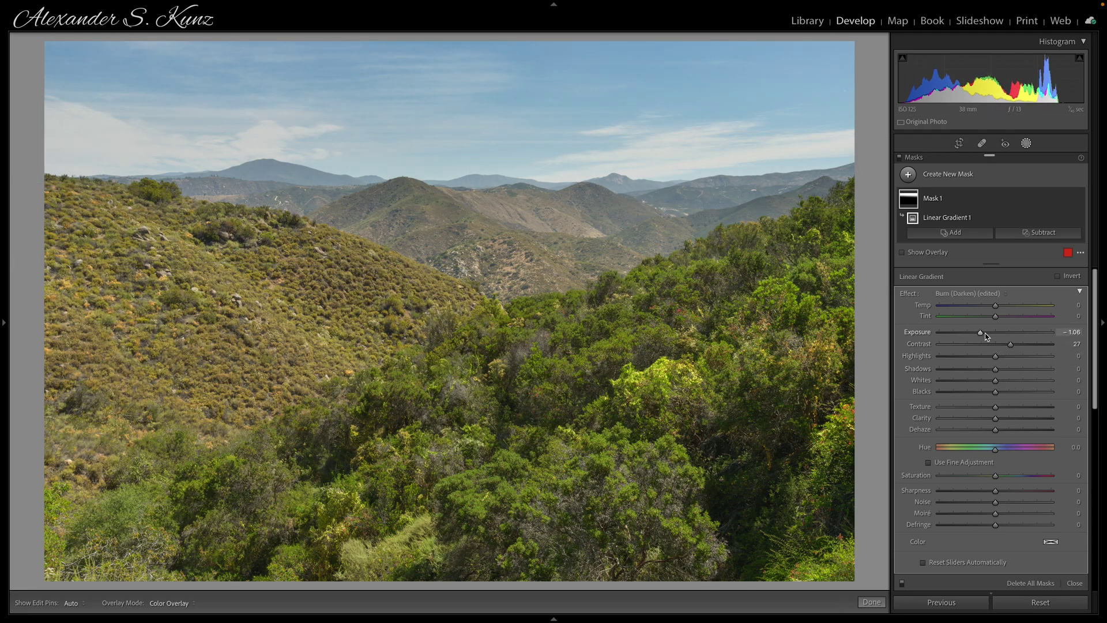
left_click_drag(995, 305, 993, 310)
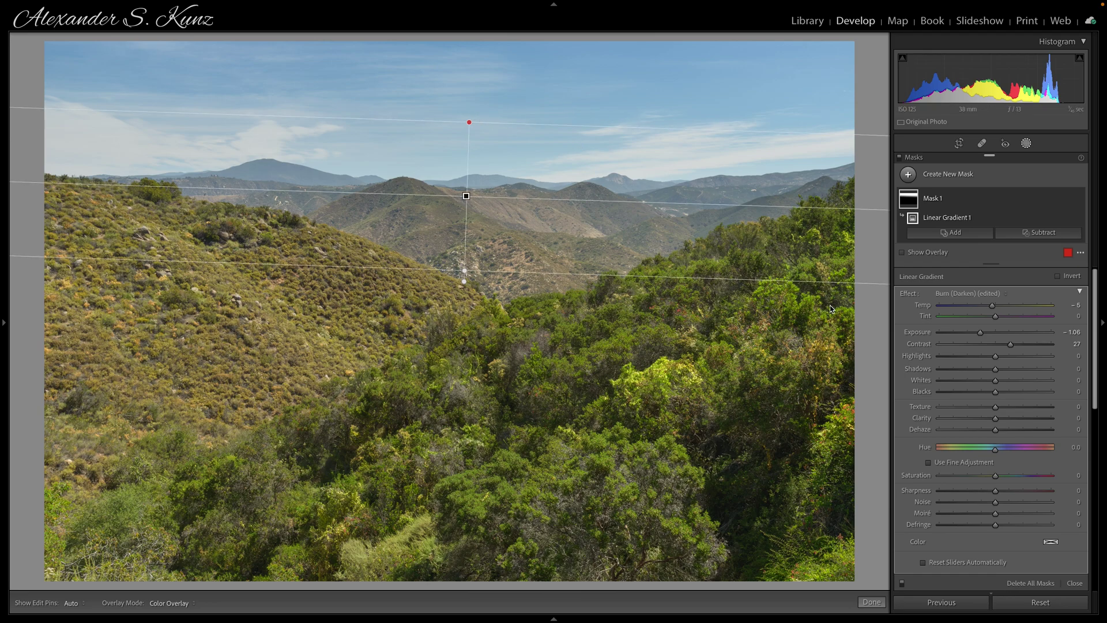
left_click(1076, 584)
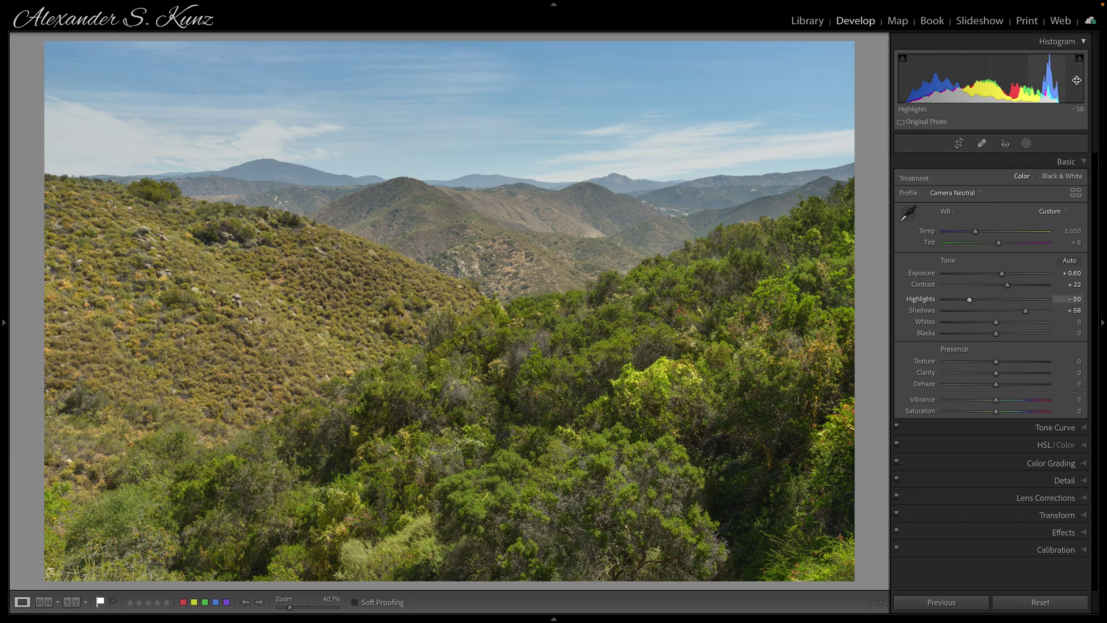
- Compare the photo with the gradient mask hidden and shown, examining the sky and its highlights
left_click(1026, 144)
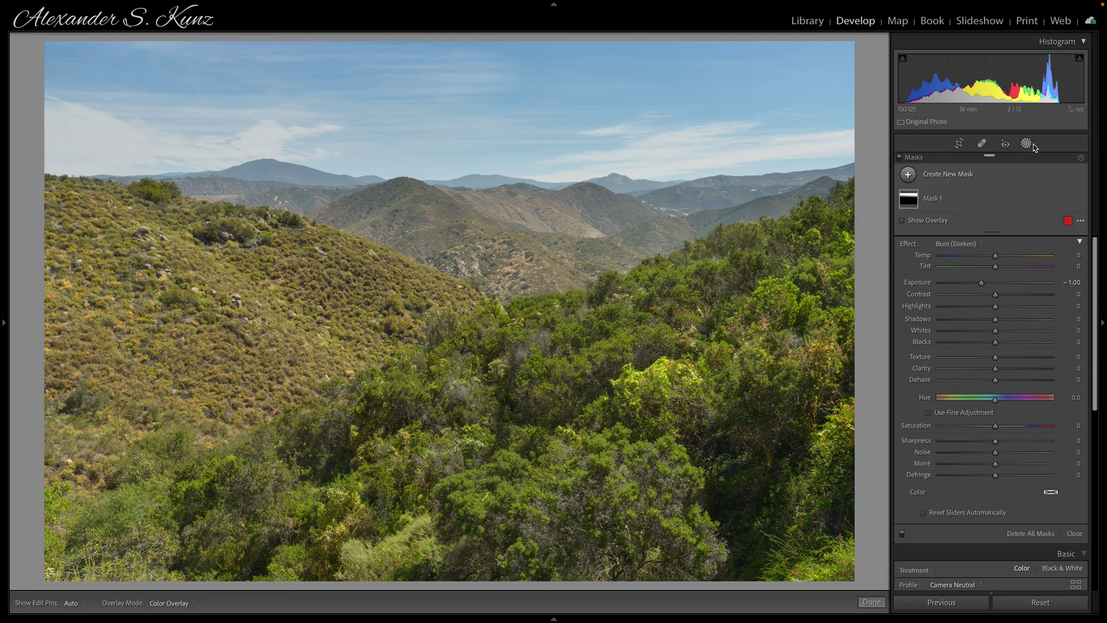
left_click(1079, 199)
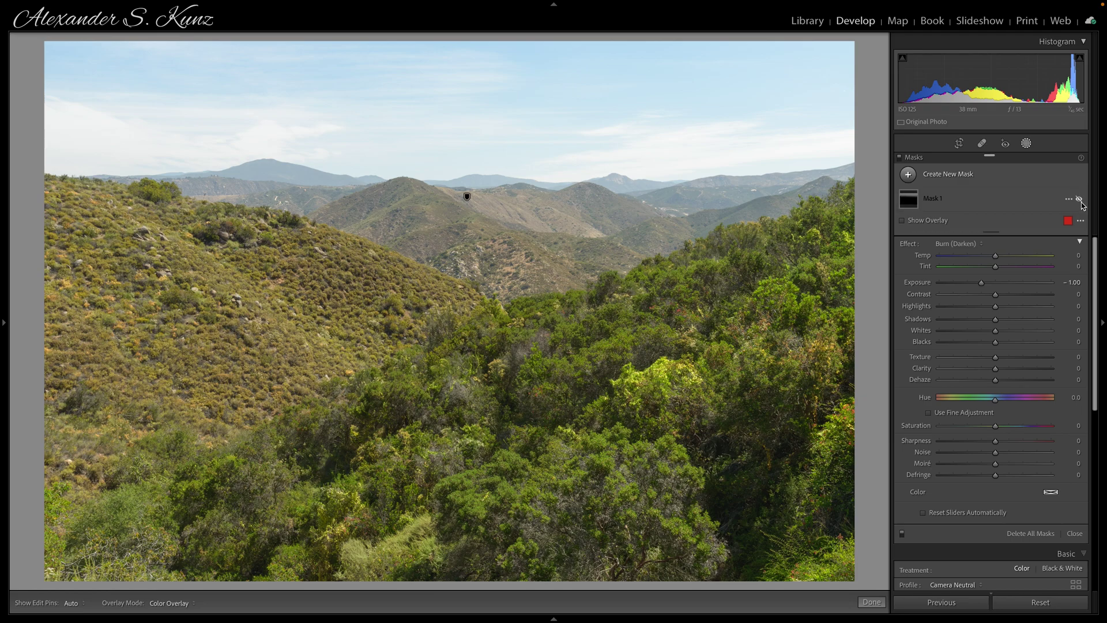
left_click(1078, 200)
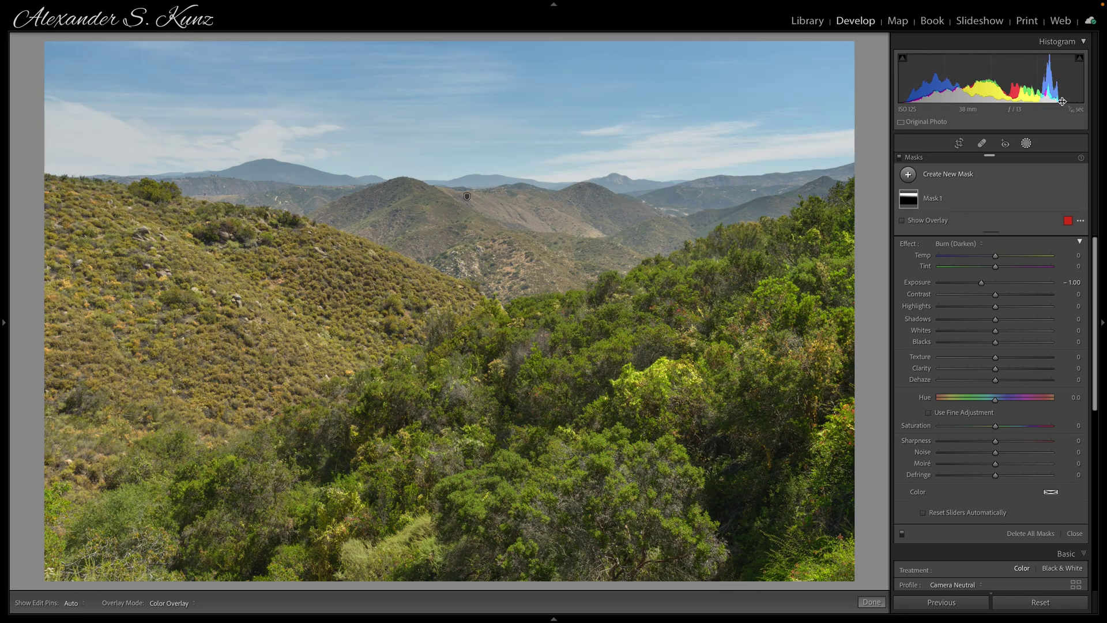
left_click(1026, 143)
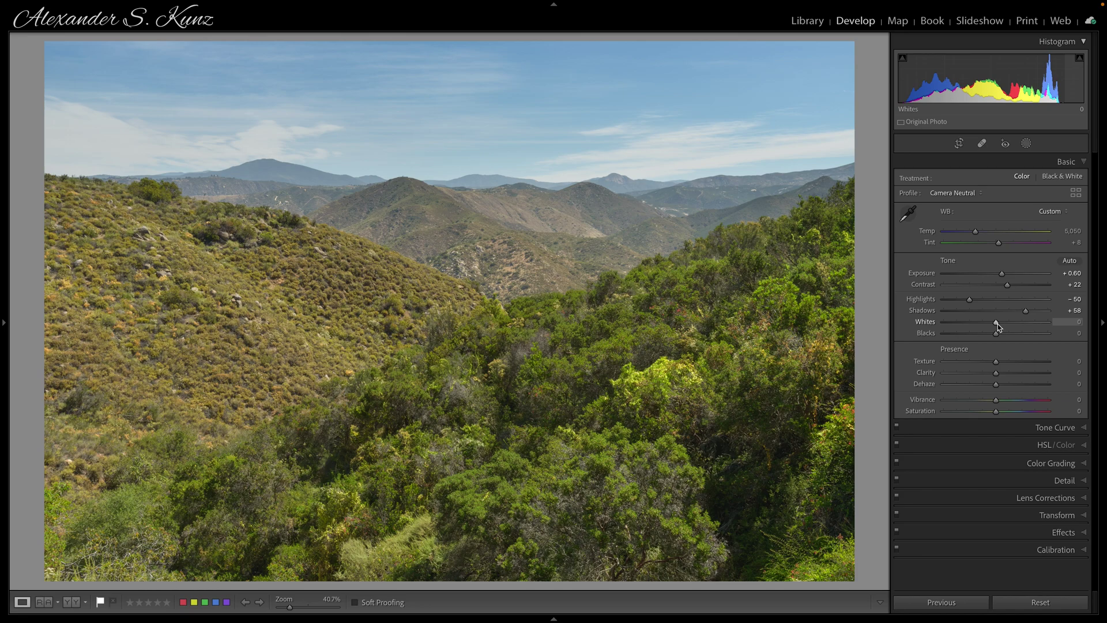
- Set the photo's overall Whites to +42
left_click_drag(997, 323, 1019, 327)
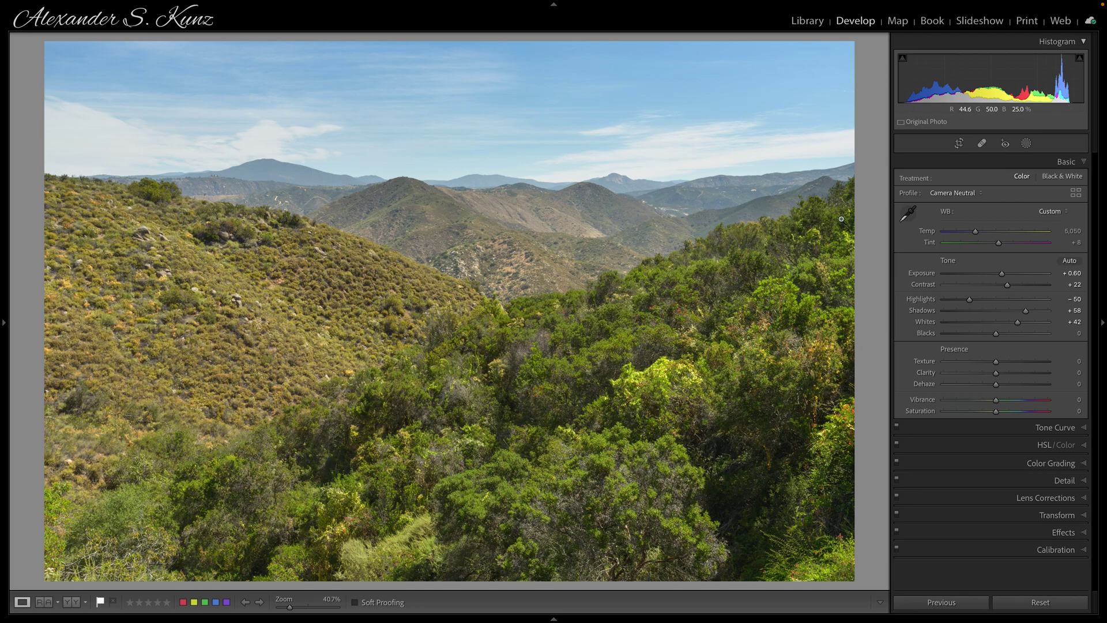
- Rotate the photo to an angle of -0.91, crop it slightly tighter at 2x3 / 4x6, and shift the image within the frame
left_click(958, 143)
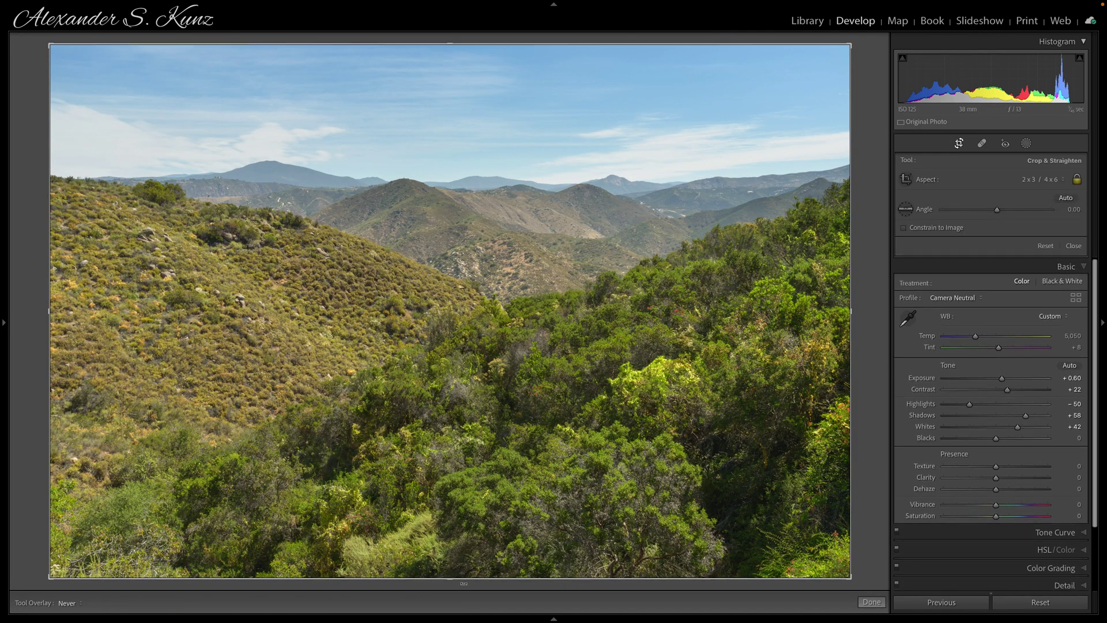
left_click_drag(449, 585, 498, 453)
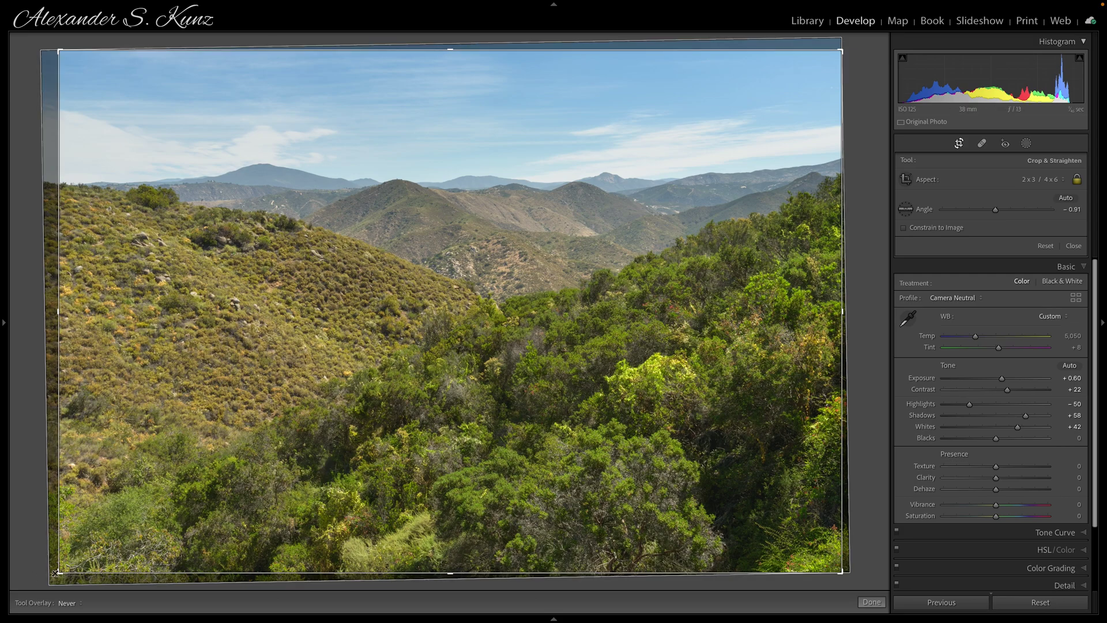
left_click_drag(62, 569, 75, 562)
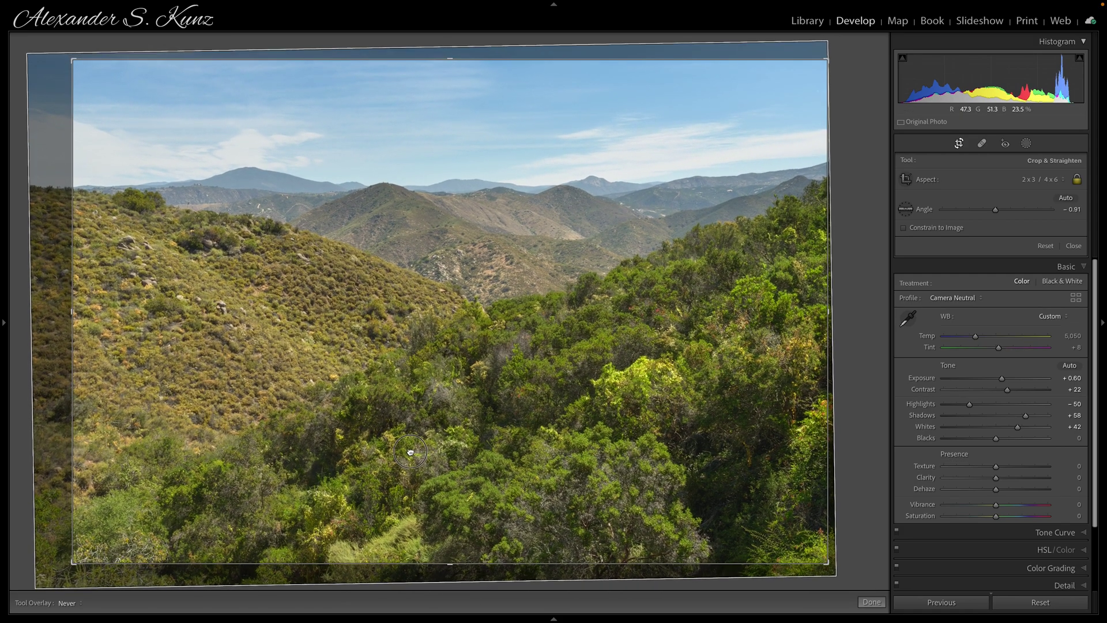
left_click_drag(411, 452, 410, 449)
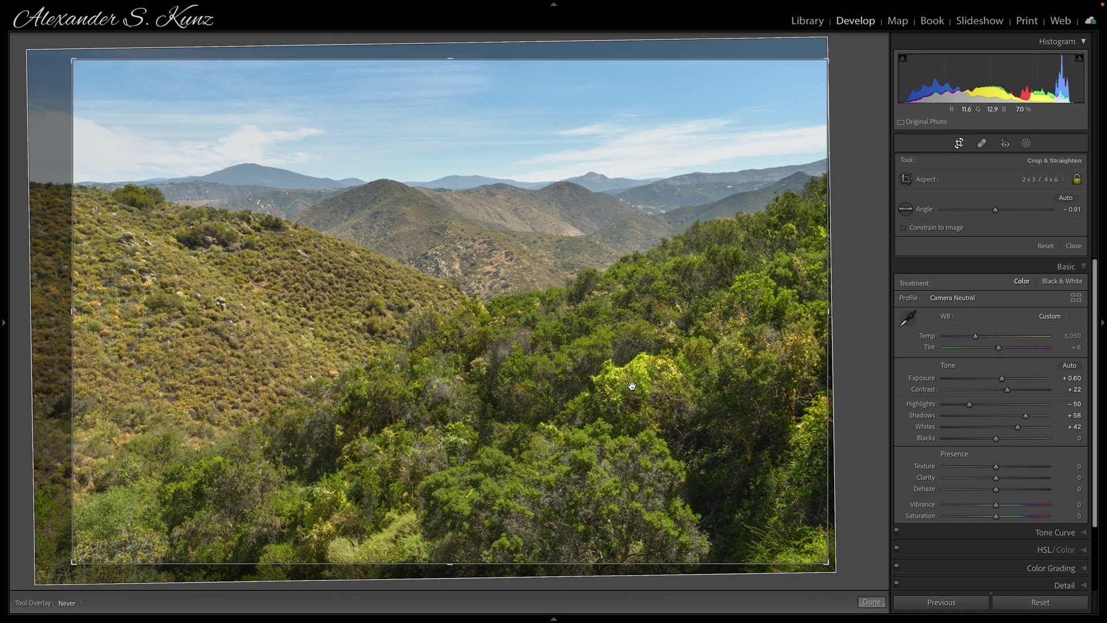
left_click(1074, 245)
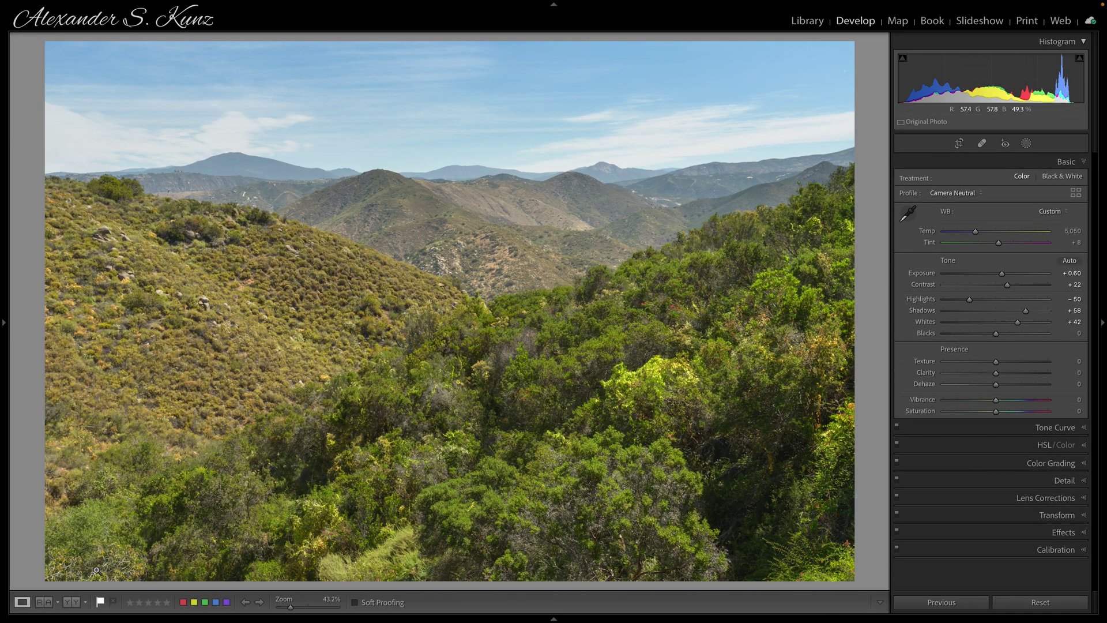
- Add a Brush mask with the Burn (Darken) preset and size 18, and paint over the bushes along the photo's lower-right edge
left_click(1025, 144)
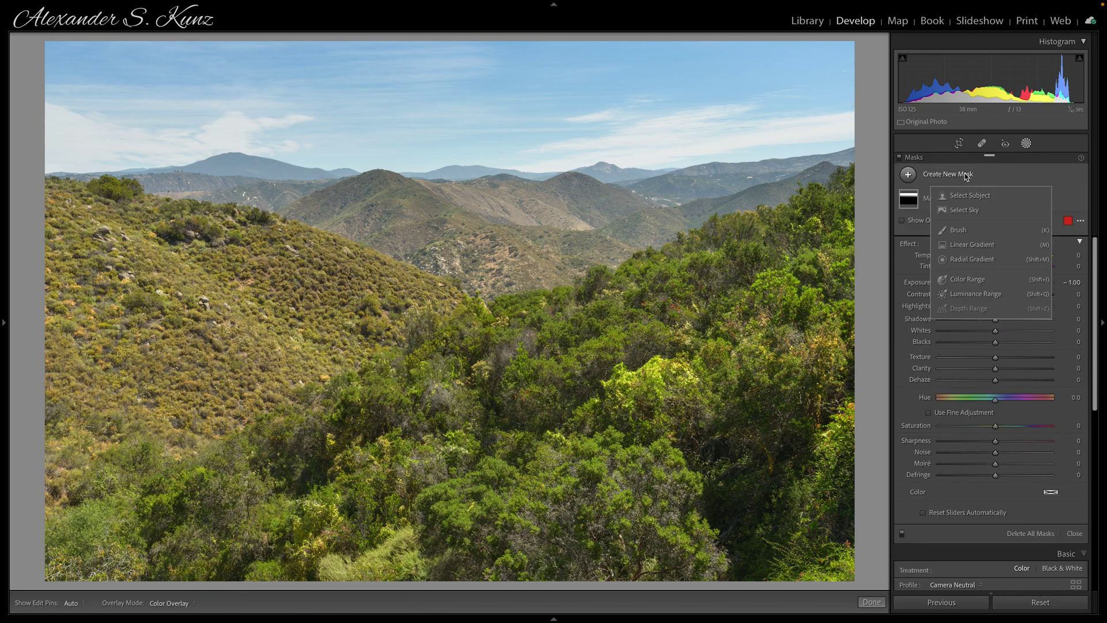
left_click(958, 229)
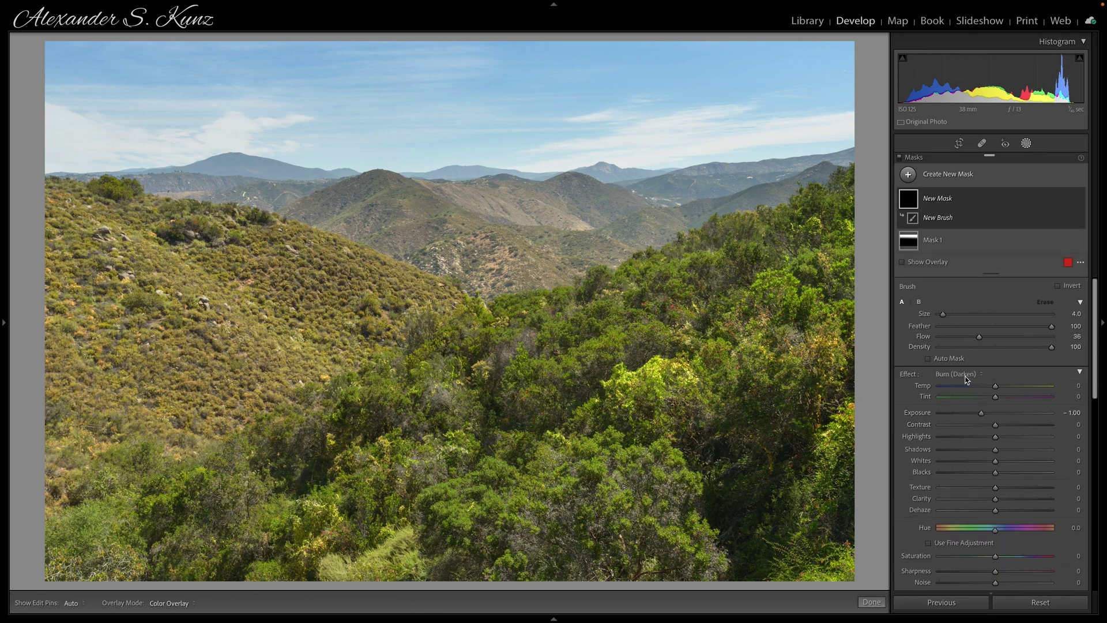
scroll(837, 556, "up", 7)
key("h")
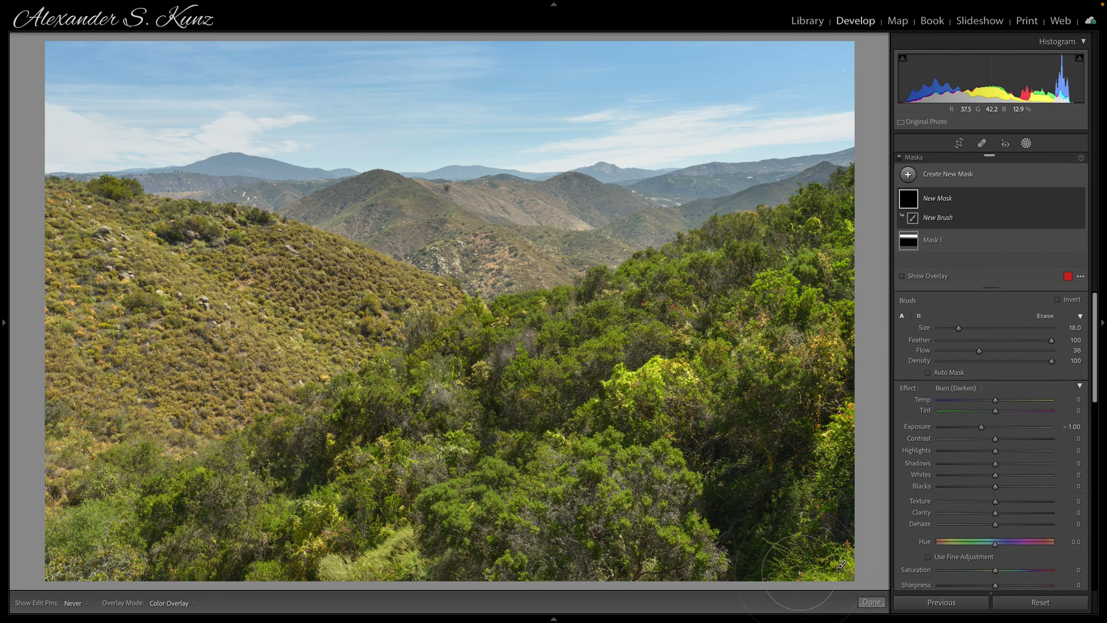
mouse_move(737, 565)
left_mouse_down()
mouse_move(830, 557)
mouse_move(813, 570)
mouse_move(750, 566)
left_mouse_up()
- Set the brush Flow to 67, paint along the photo's bottom edge to the lower-left corner, and finish masking
left_click_drag(979, 350, 1014, 350)
key("h")
key("h")
mouse_move(436, 574)
left_mouse_down()
mouse_move(307, 566)
mouse_move(97, 585)
mouse_move(29, 568)
mouse_move(81, 567)
mouse_move(43, 499)
mouse_move(26, 560)
mouse_move(101, 576)
mouse_move(111, 556)
mouse_move(88, 527)
mouse_move(99, 556)
left_mouse_up()
key("h")
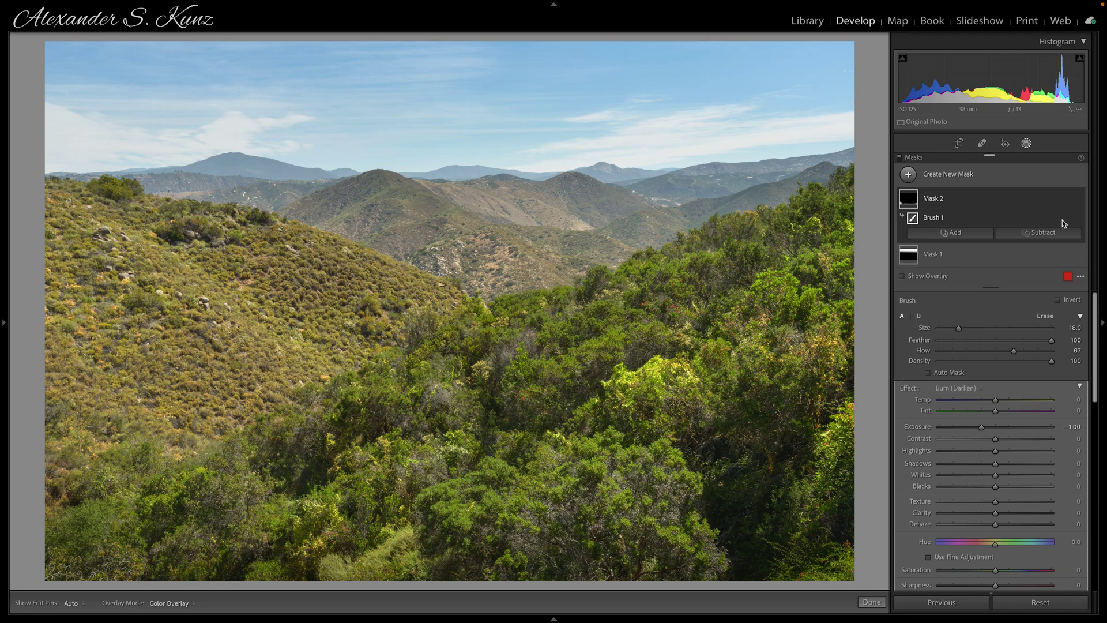
left_click(1027, 143)
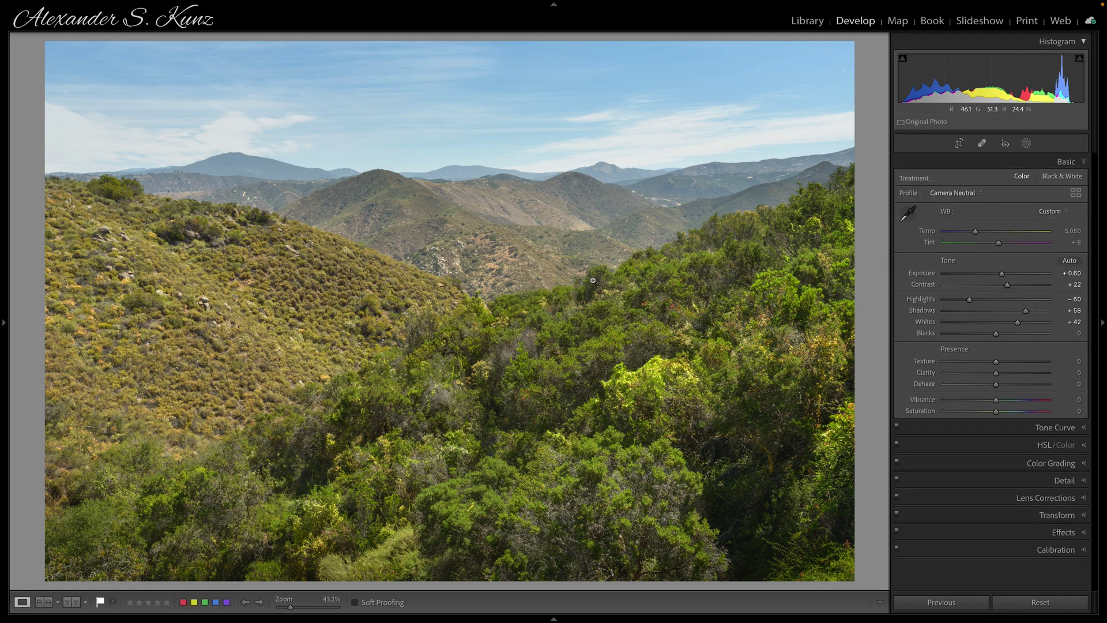